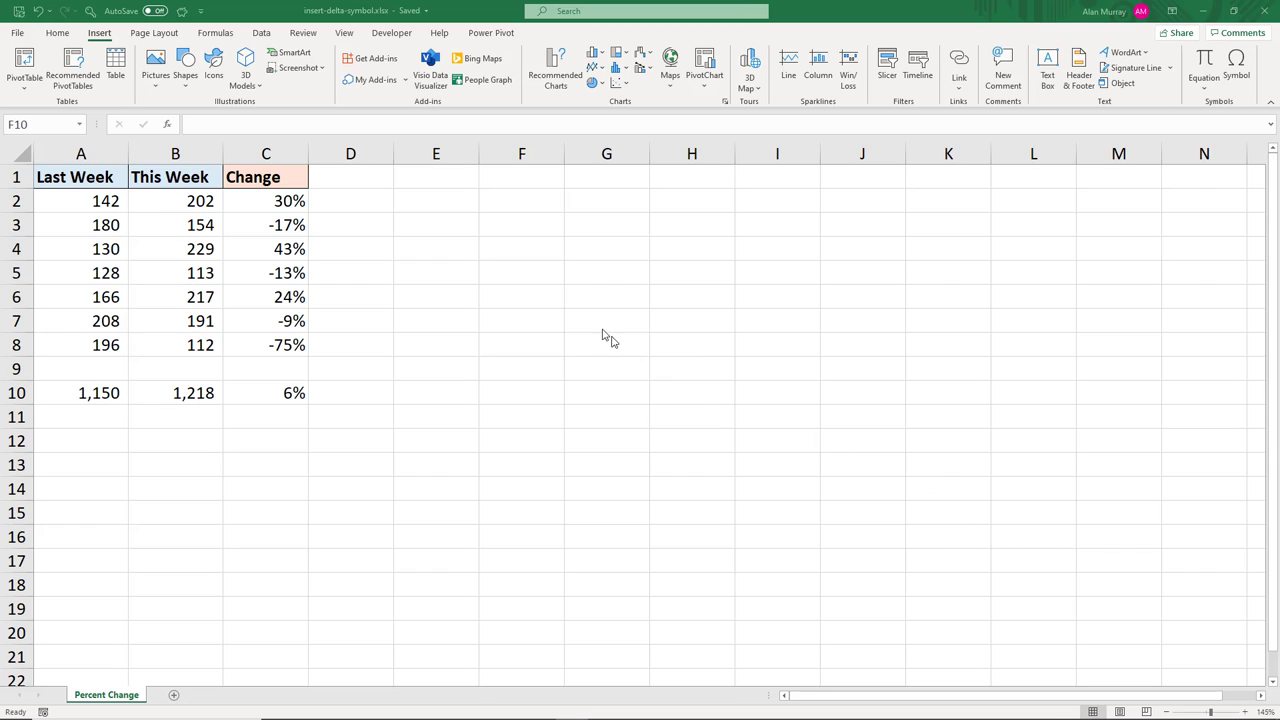
- Insert the Greek Capital Letter Delta (Δ) from Calibri's Greek and Coptic subset into cell E2
click(451, 203)
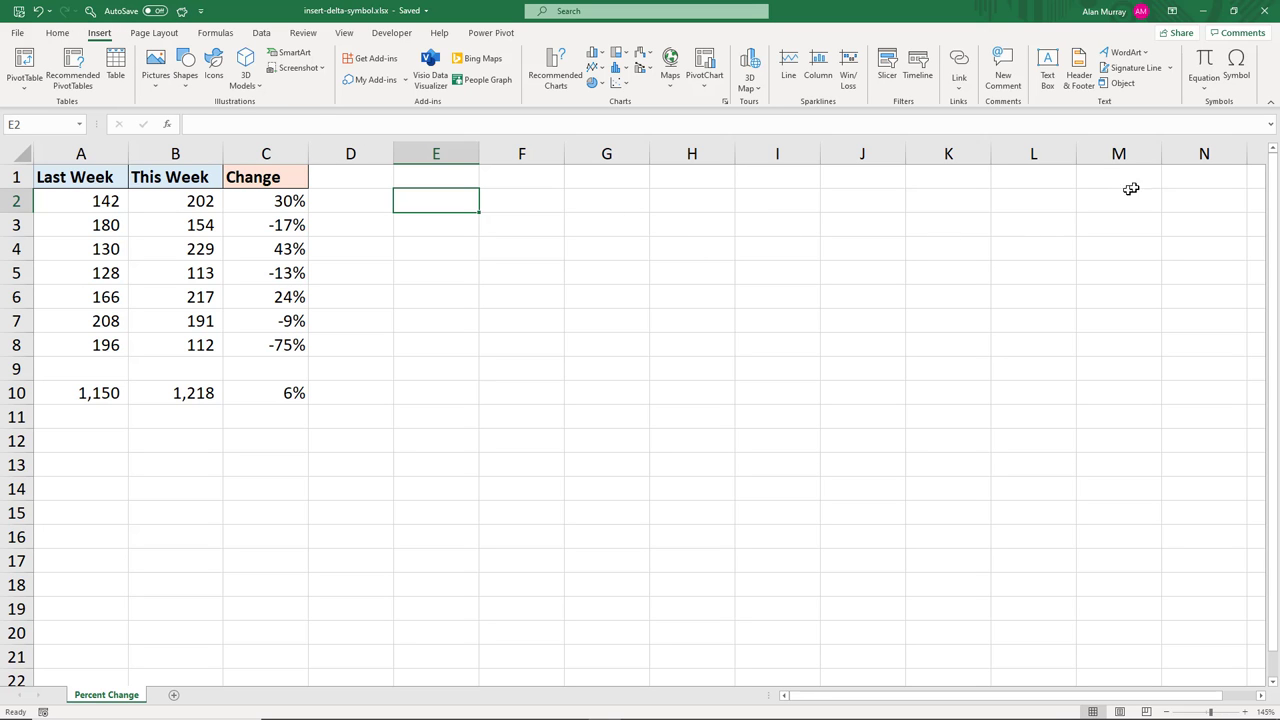
click(1236, 66)
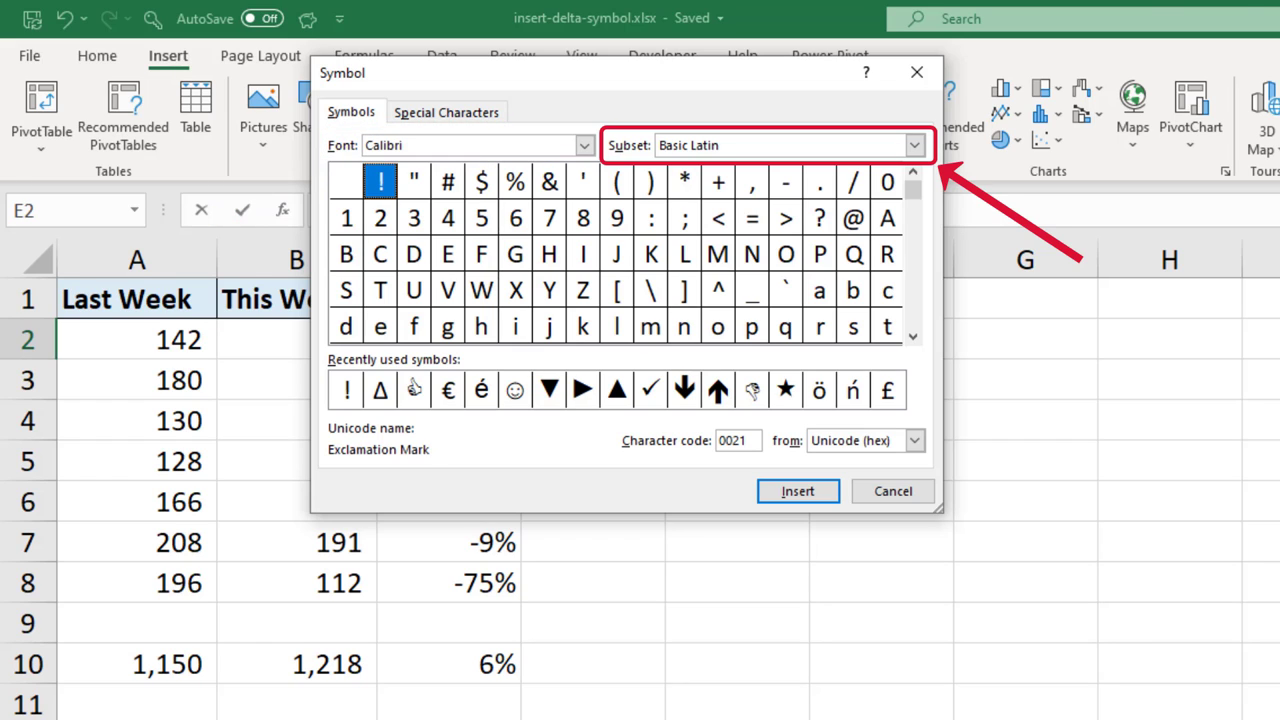
click(915, 146)
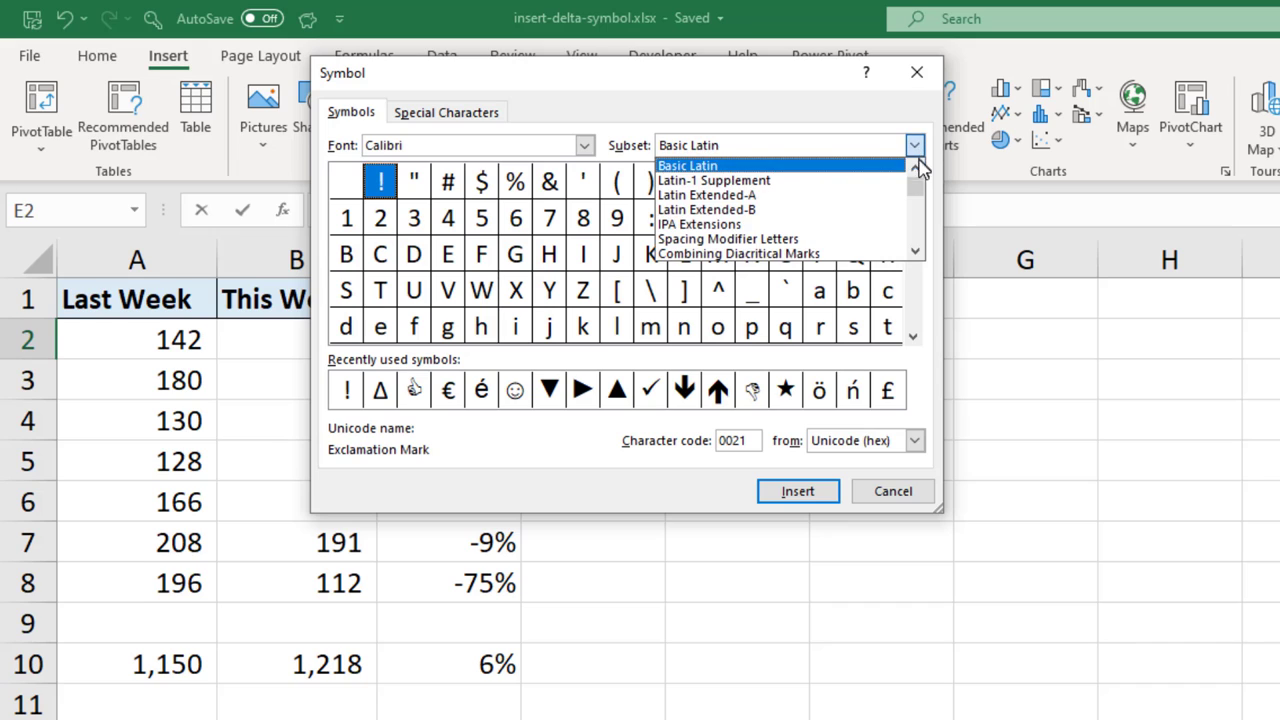
scroll(834, 210, down, 2)
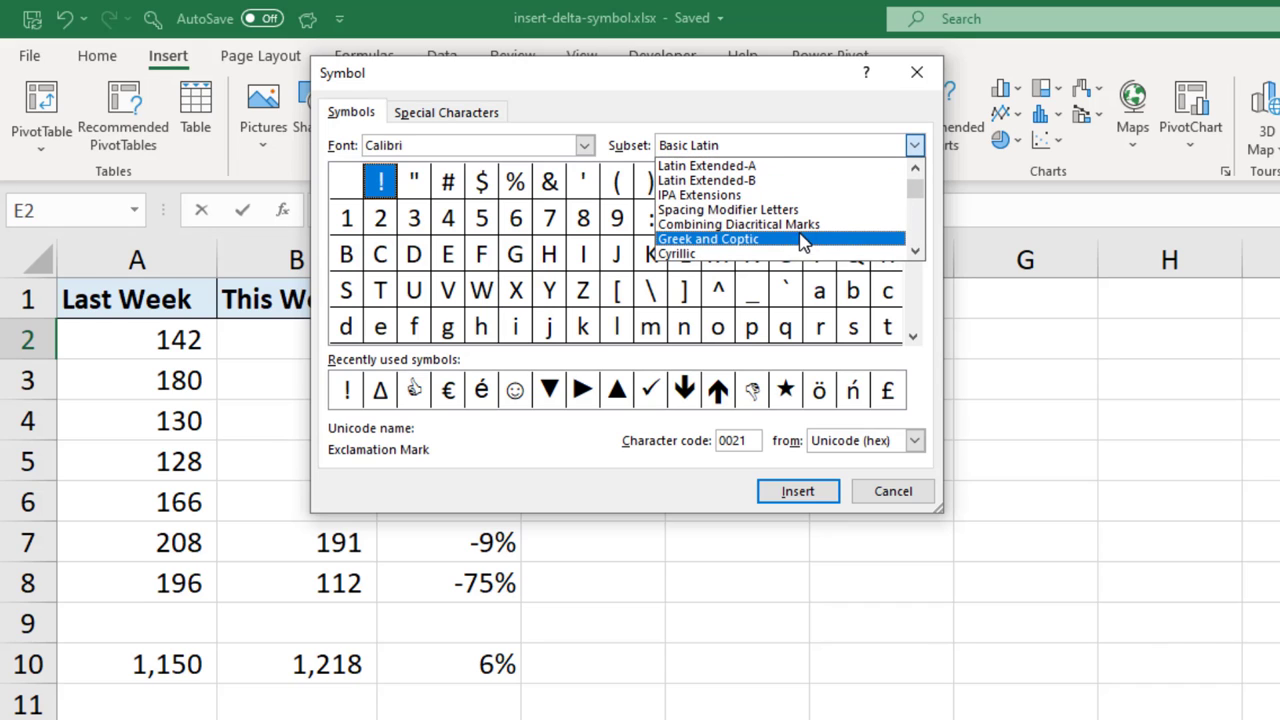
click(800, 240)
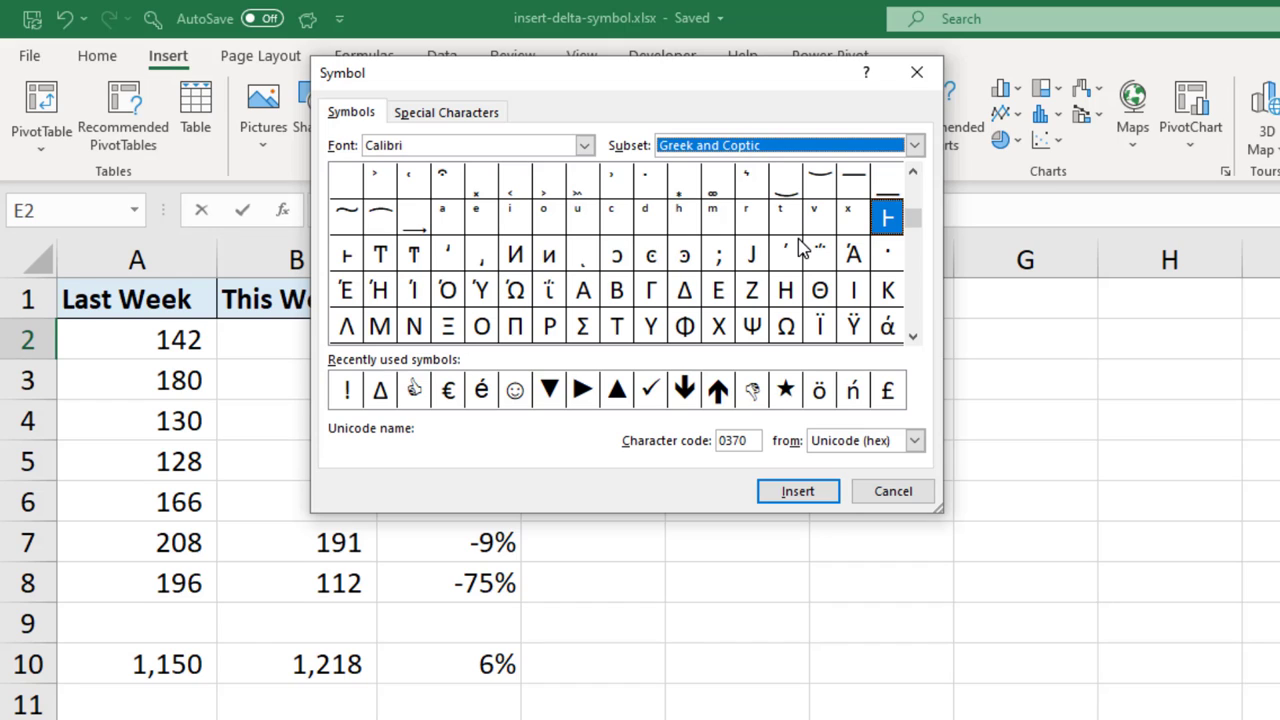
click(690, 300)
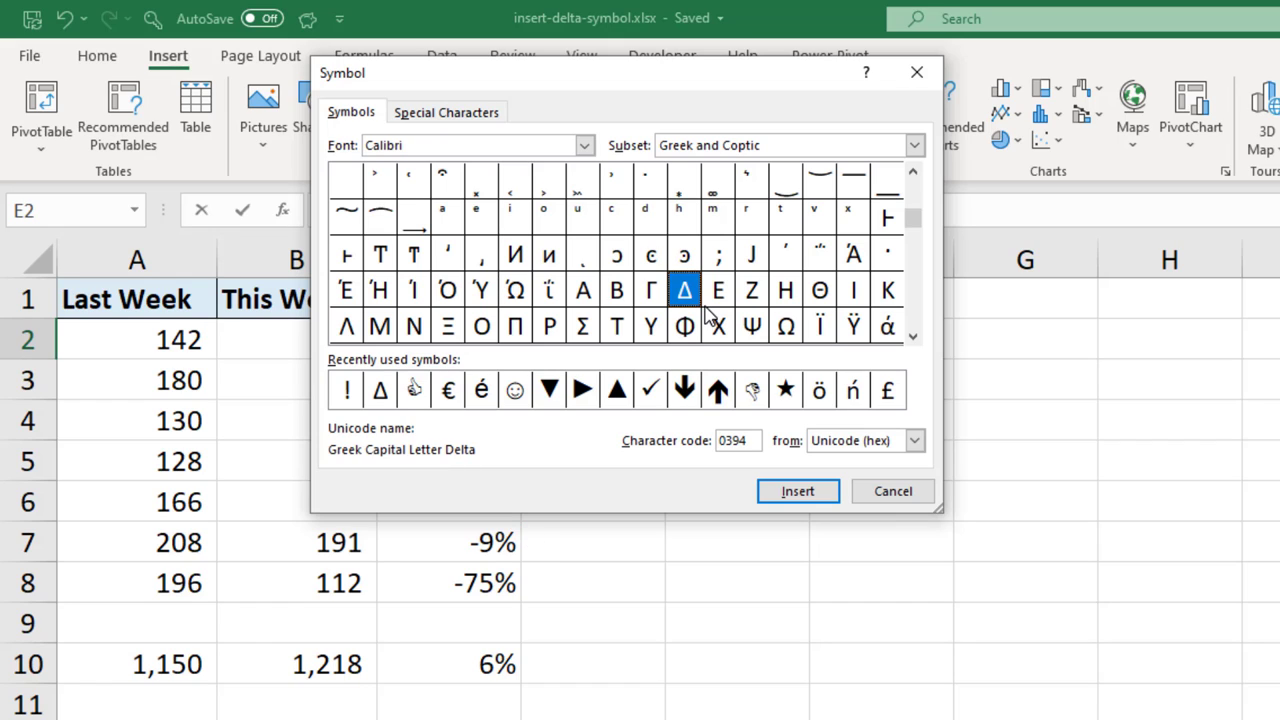
click(790, 494)
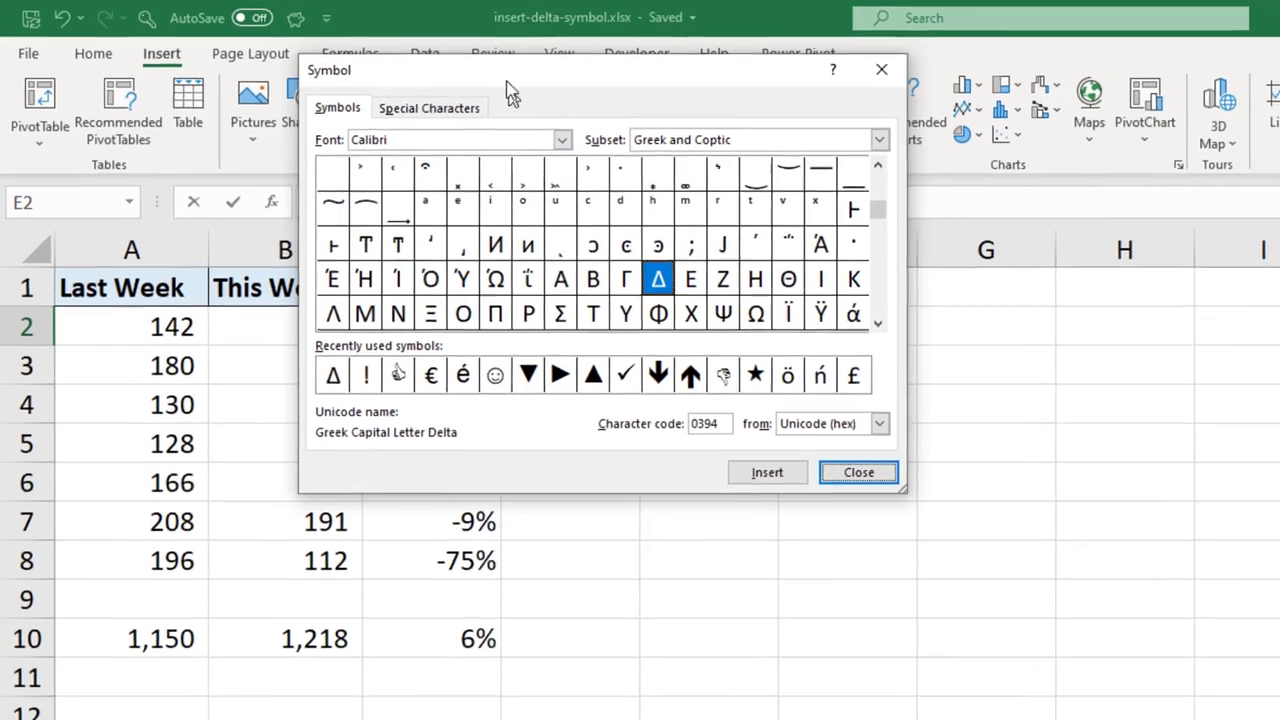
- Insert the filled upward triangle, Wingdings 3 character code 112, after the delta in cell E2
drag(509, 89, 581, 150)
drag(475, 123, 890, 263)
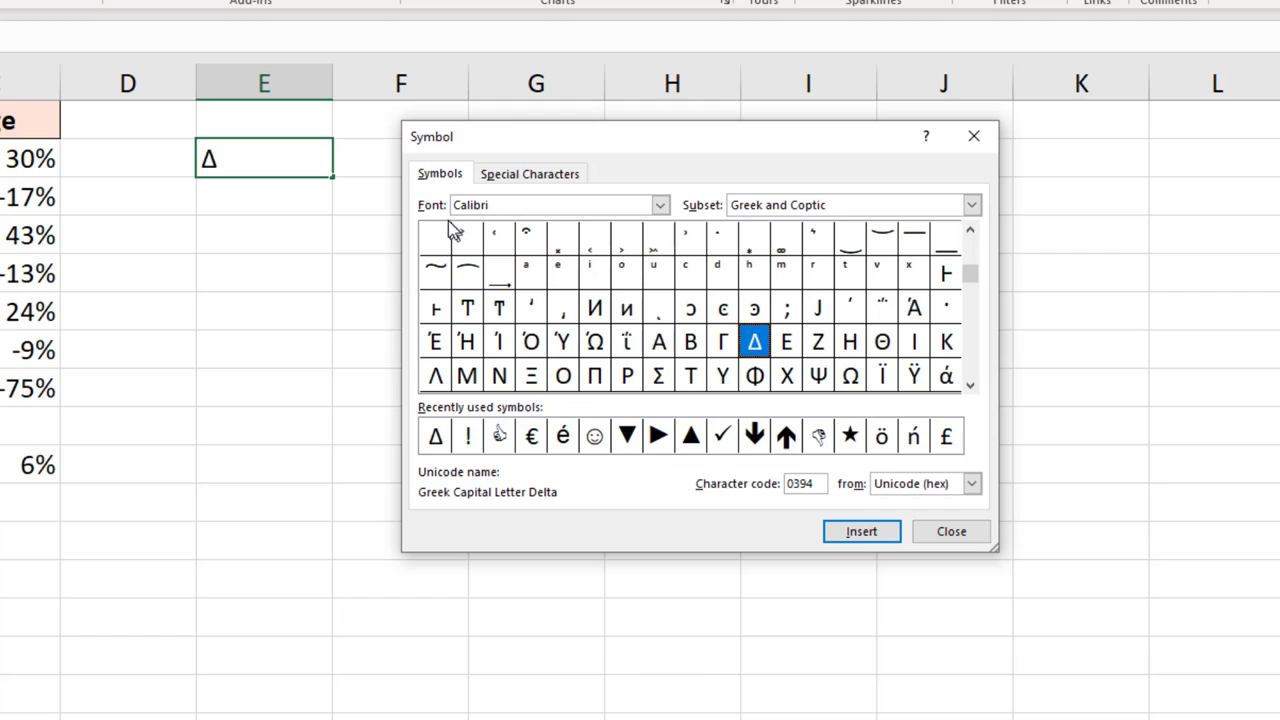
click(660, 205)
drag(662, 250, 663, 300)
click(547, 281)
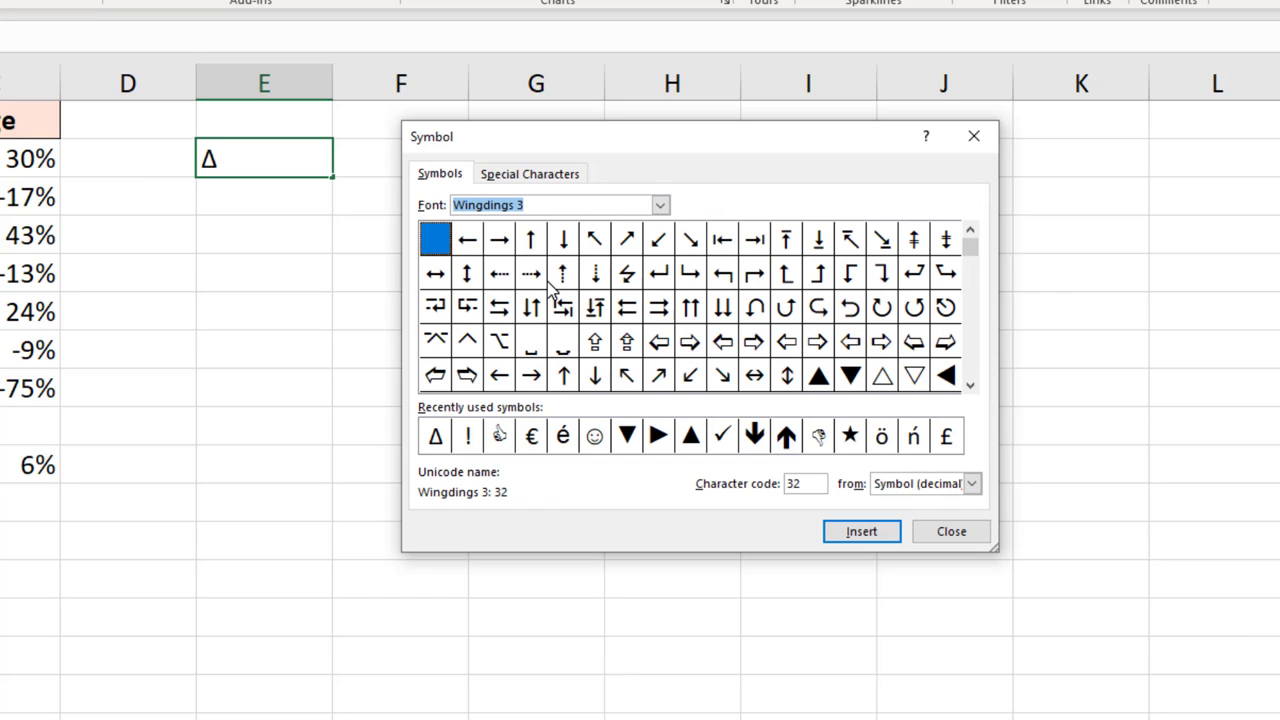
scroll(700, 320, down, 1)
click(818, 341)
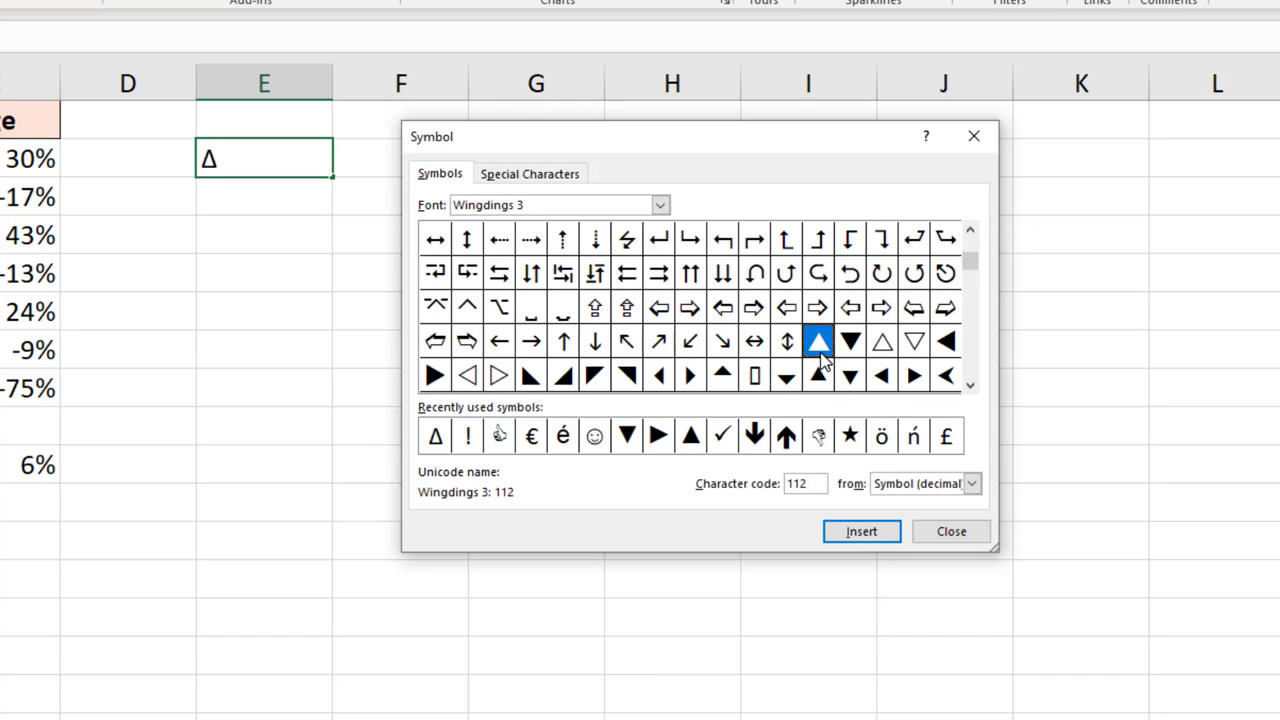
click(856, 535)
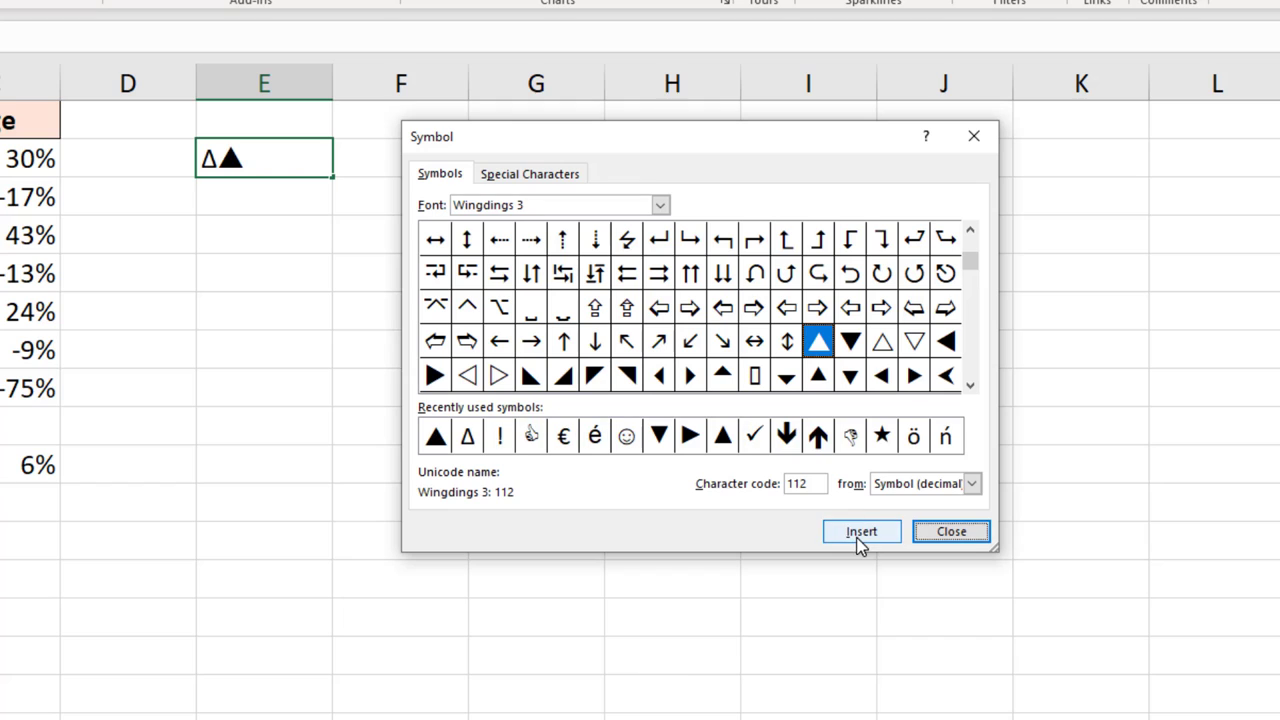
- Add the filled downward triangle, Wingdings 3 character code 113, and commit the entry in cell E2
click(853, 350)
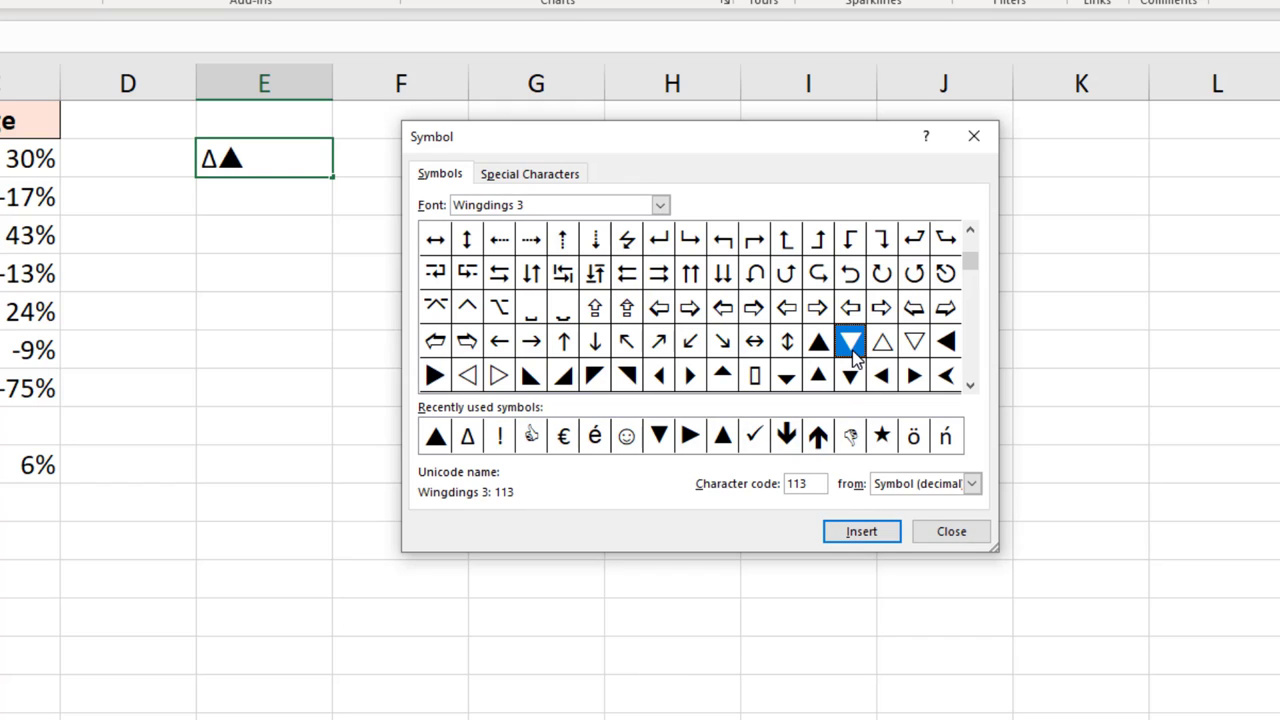
click(864, 534)
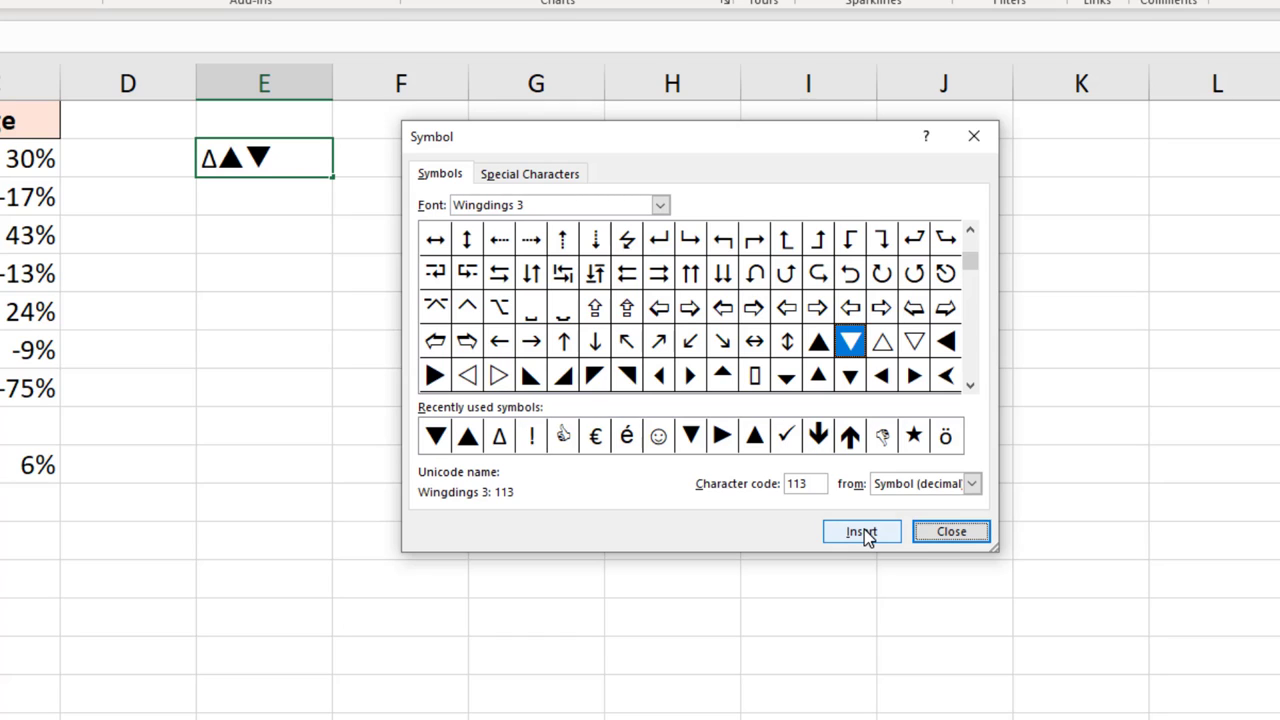
click(930, 538)
key(Return)
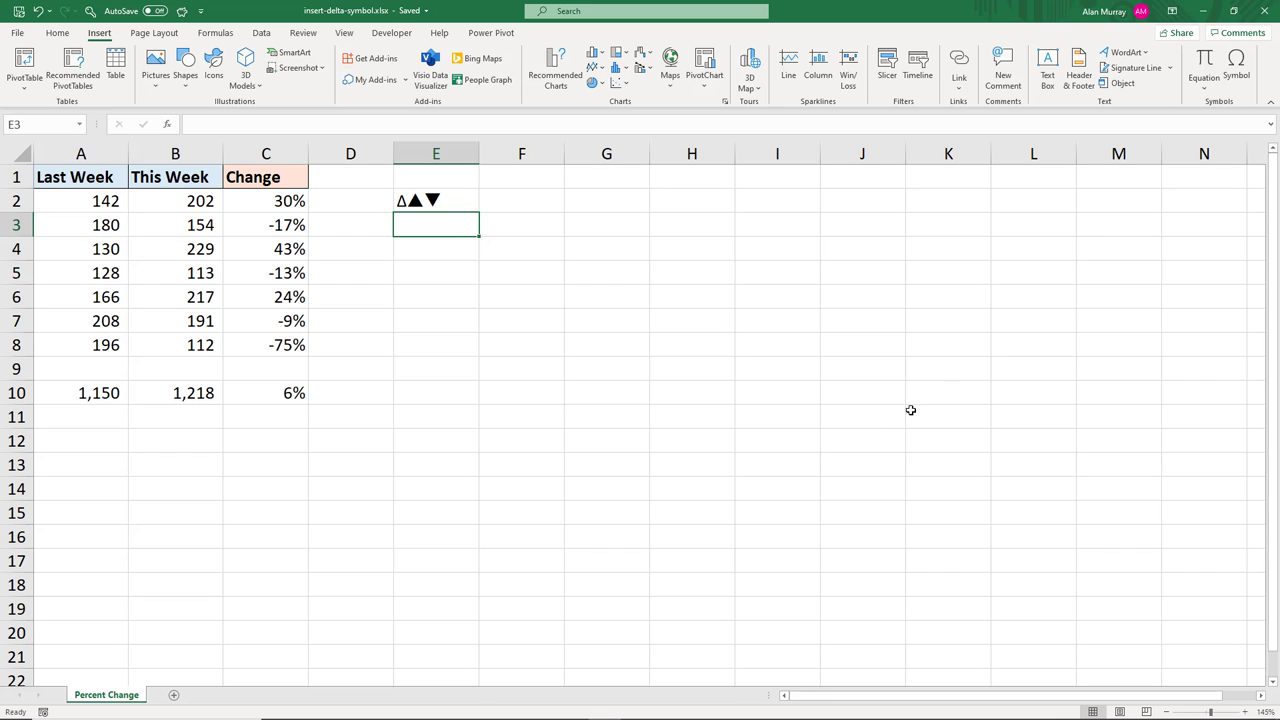
click(1236, 68)
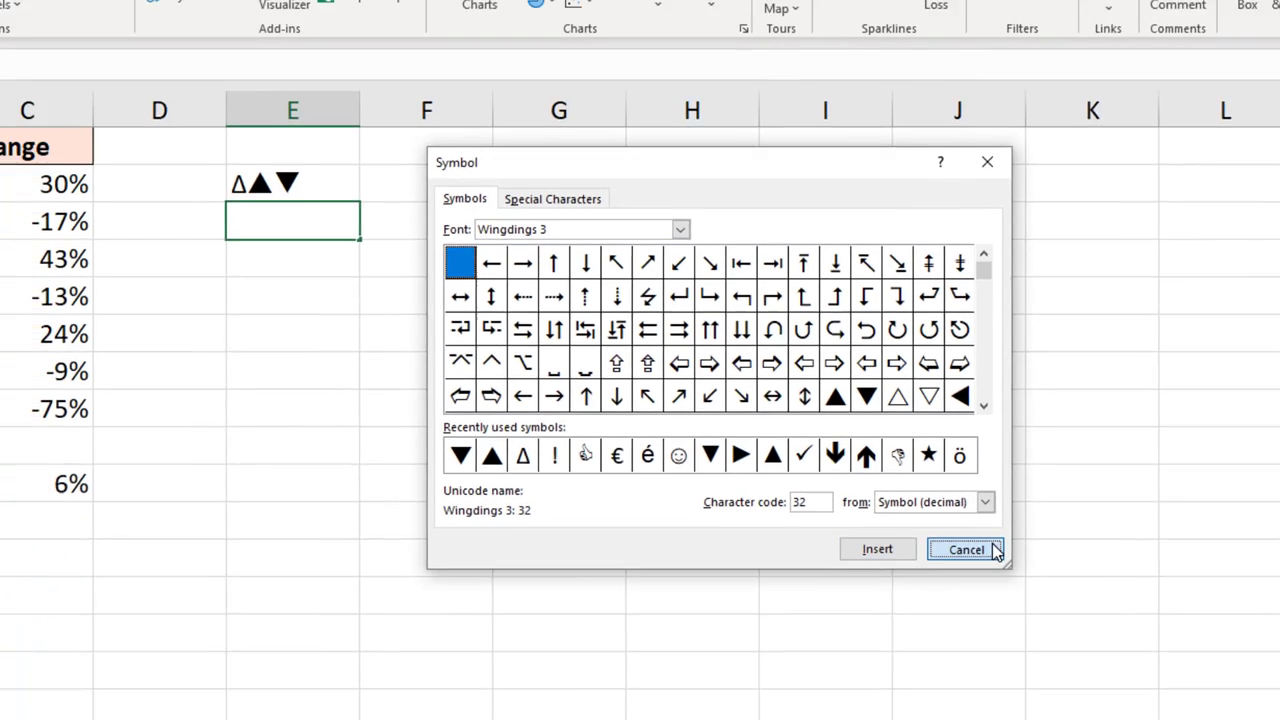
click(903, 528)
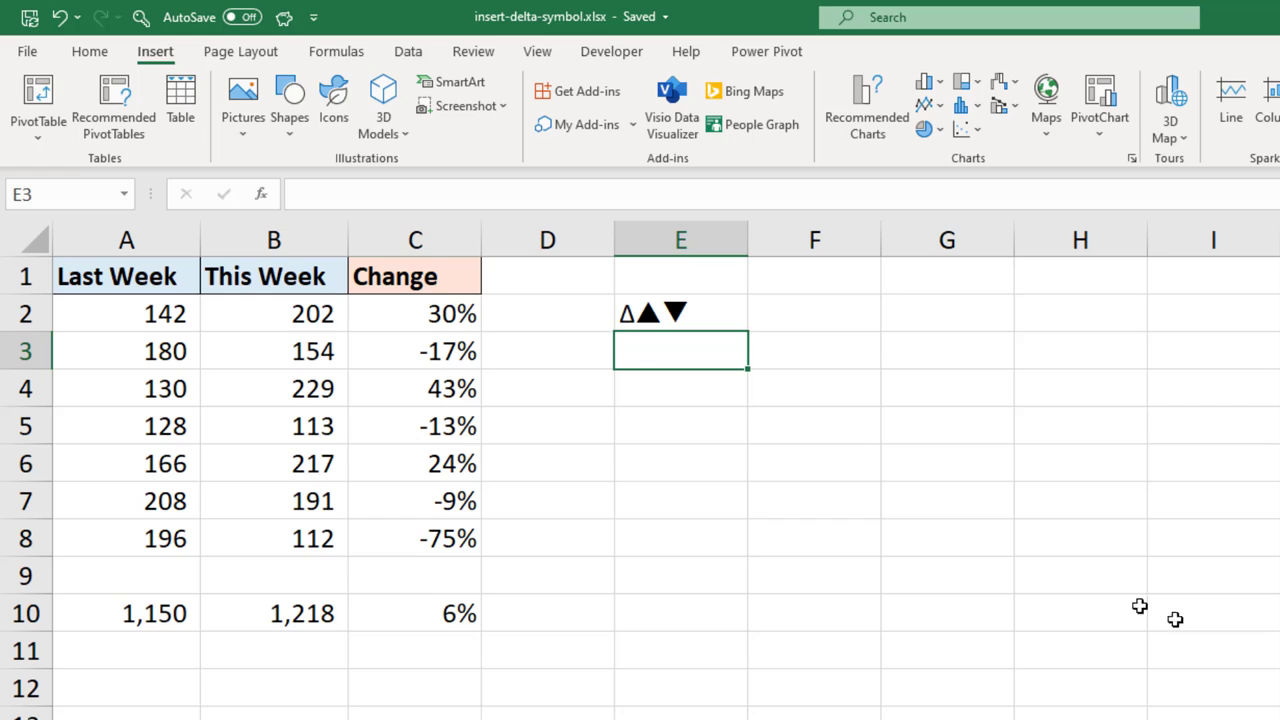
- Enter the upward and downward triangle symbols ▲▼ in cell F4
click(849, 402)
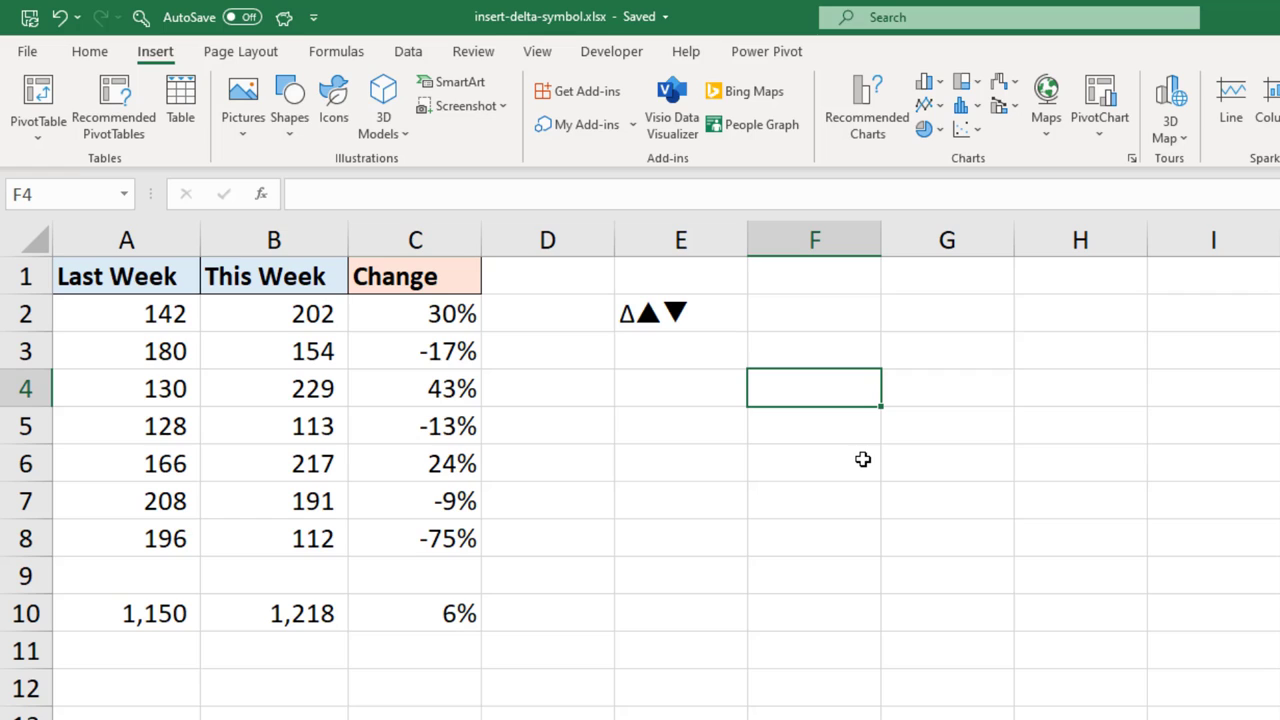
key(F2)
text(▲)
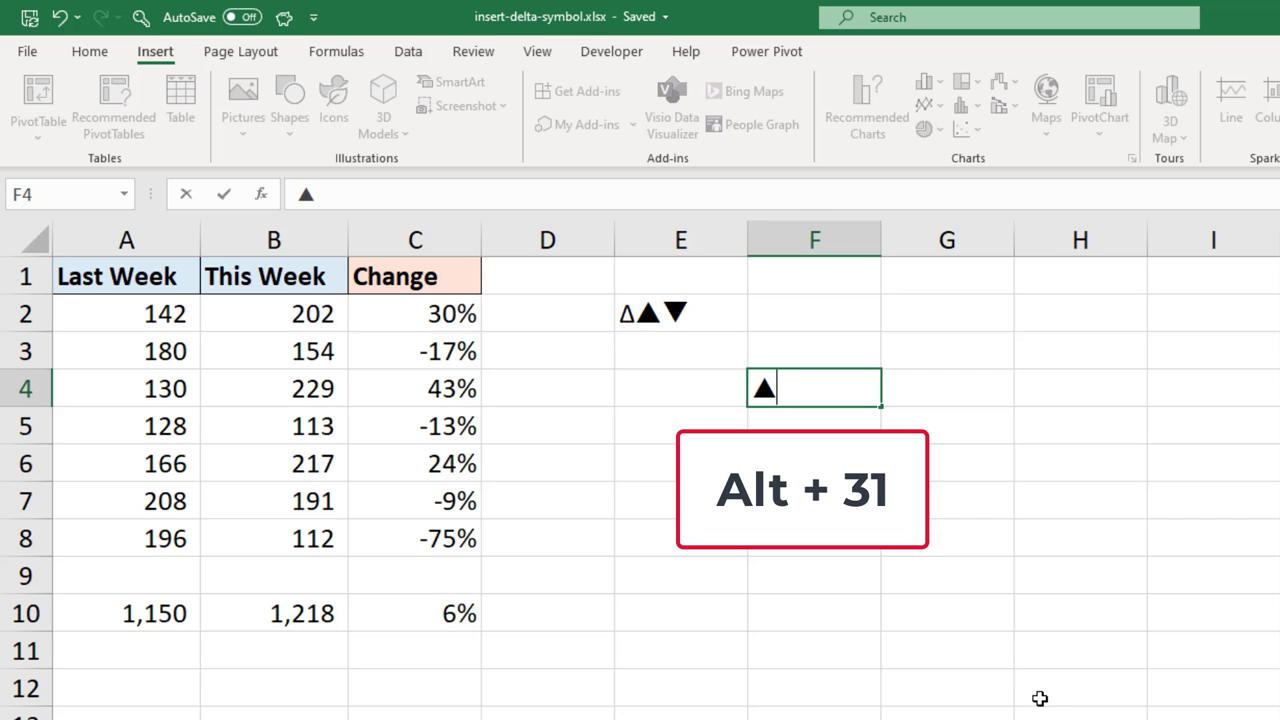
text(▼)
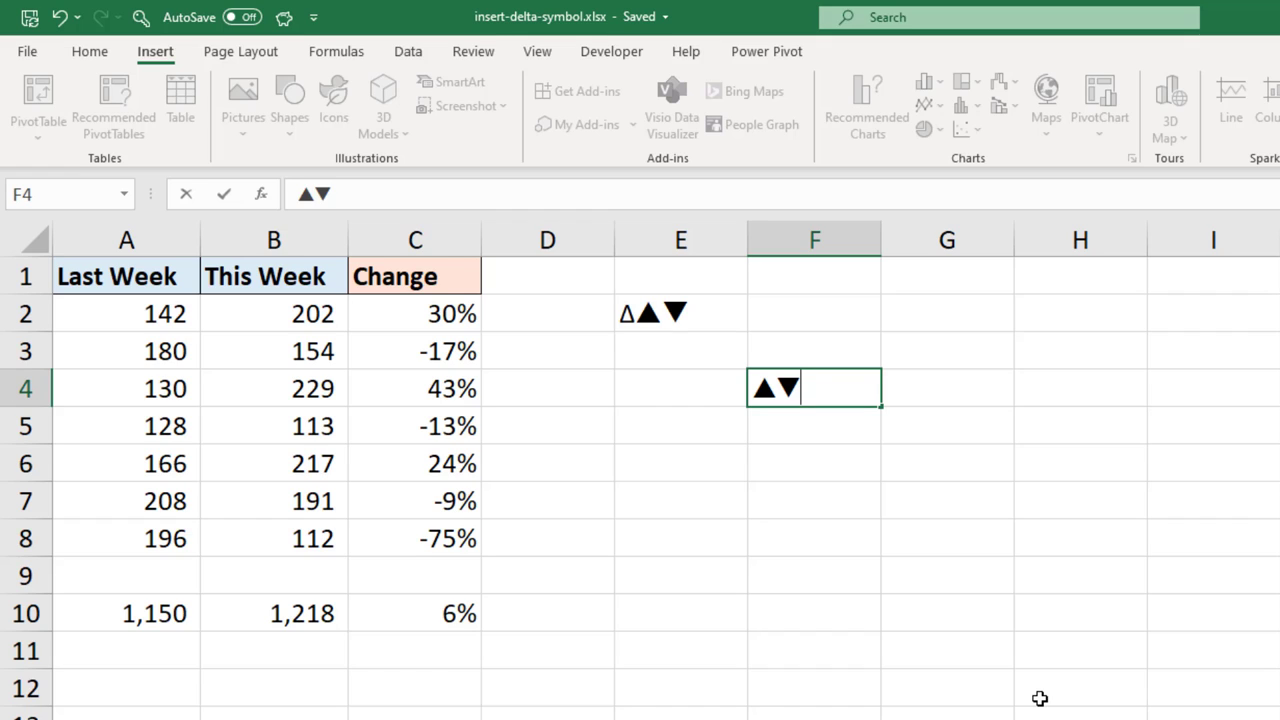
key(Return)
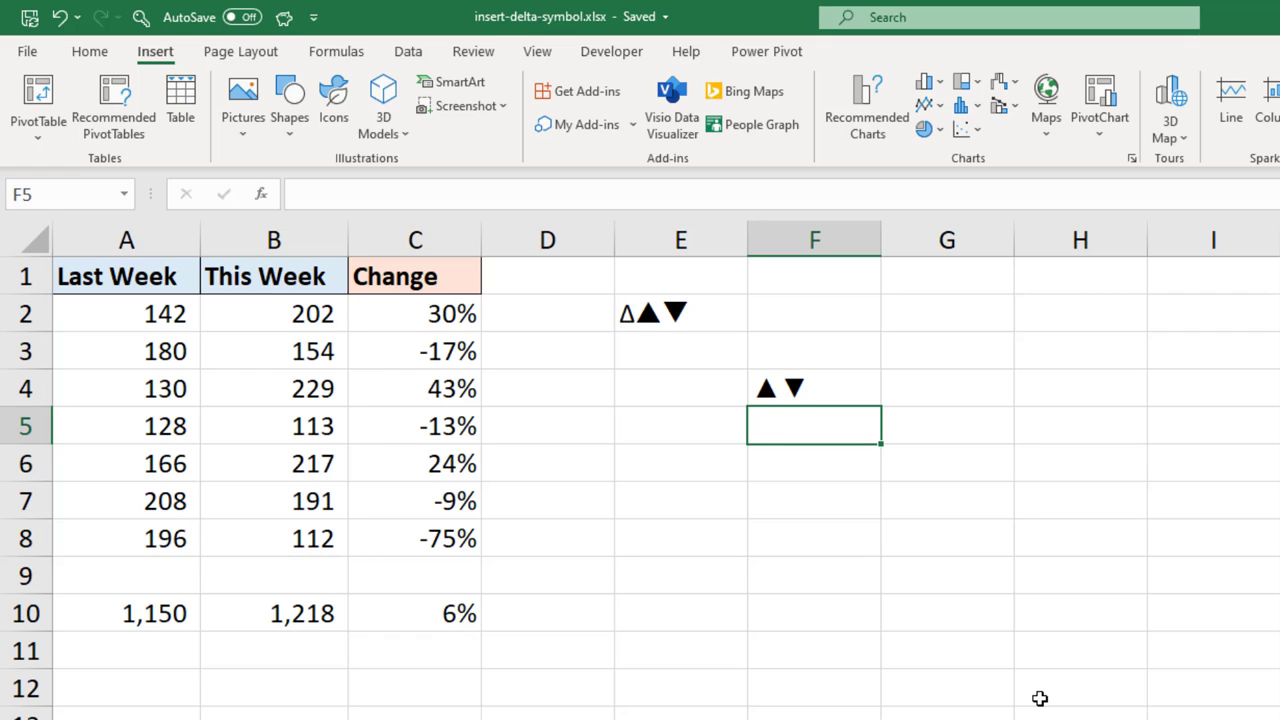
- Copy the ▲▼ symbols from inside cell F4 and leave the cell's contents unedited
click(466, 326)
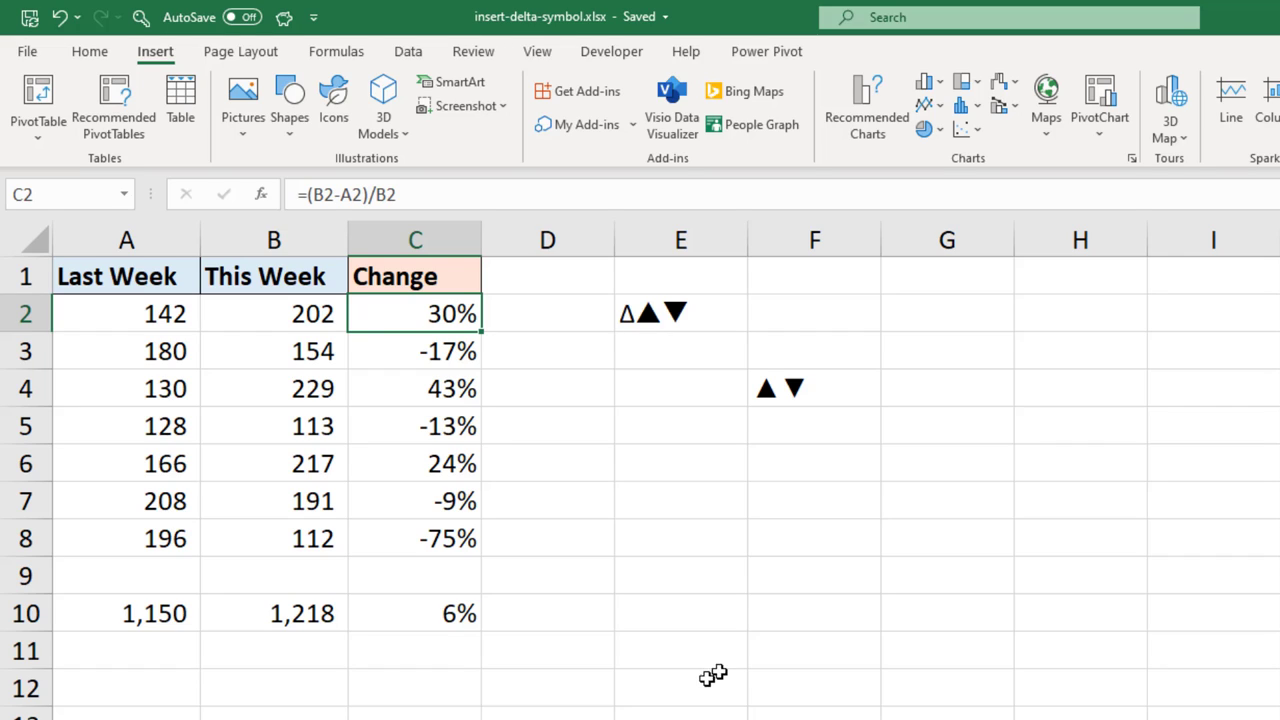
click(830, 392)
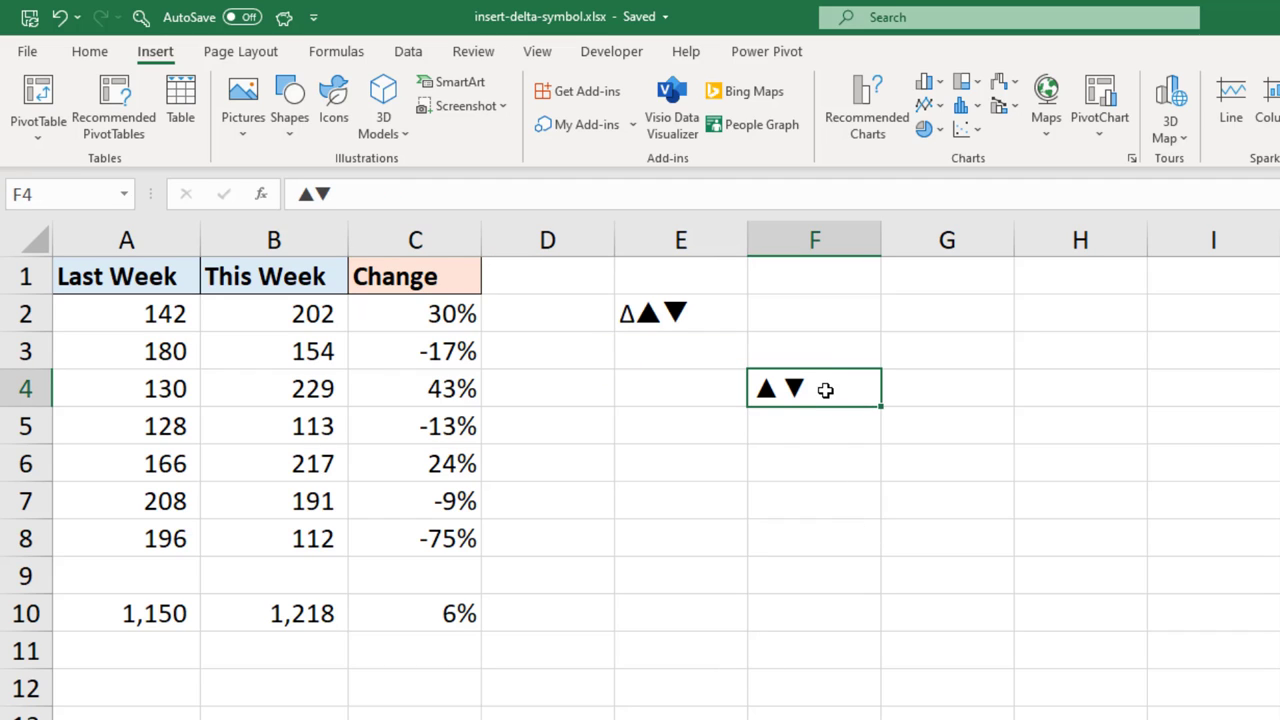
double_click(828, 391)
drag(823, 390, 756, 388)
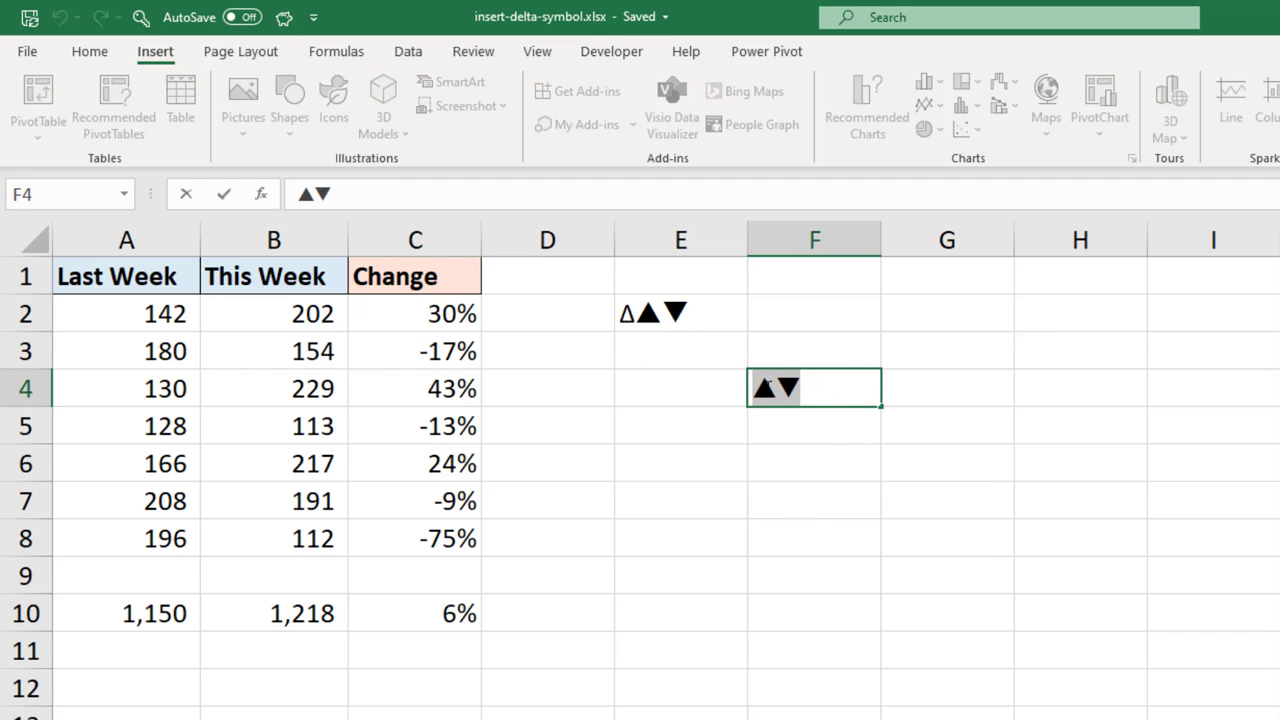
right_click(766, 389)
click(797, 434)
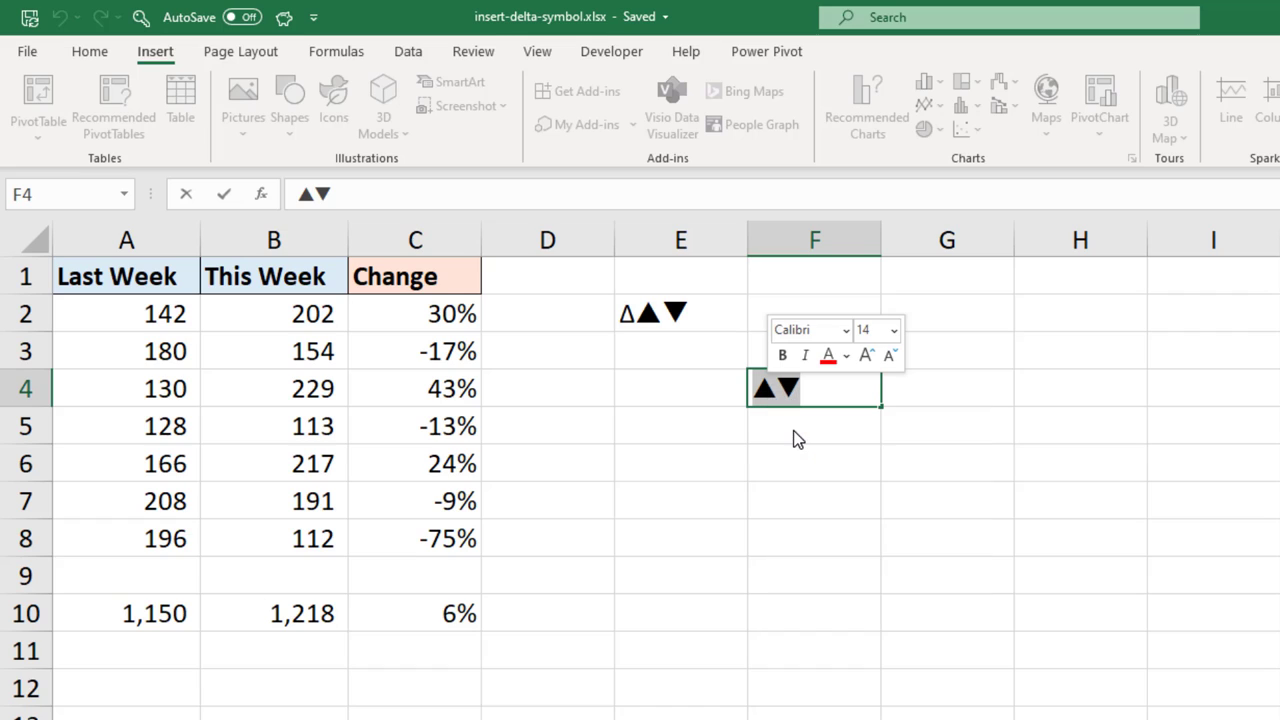
key(Escape)
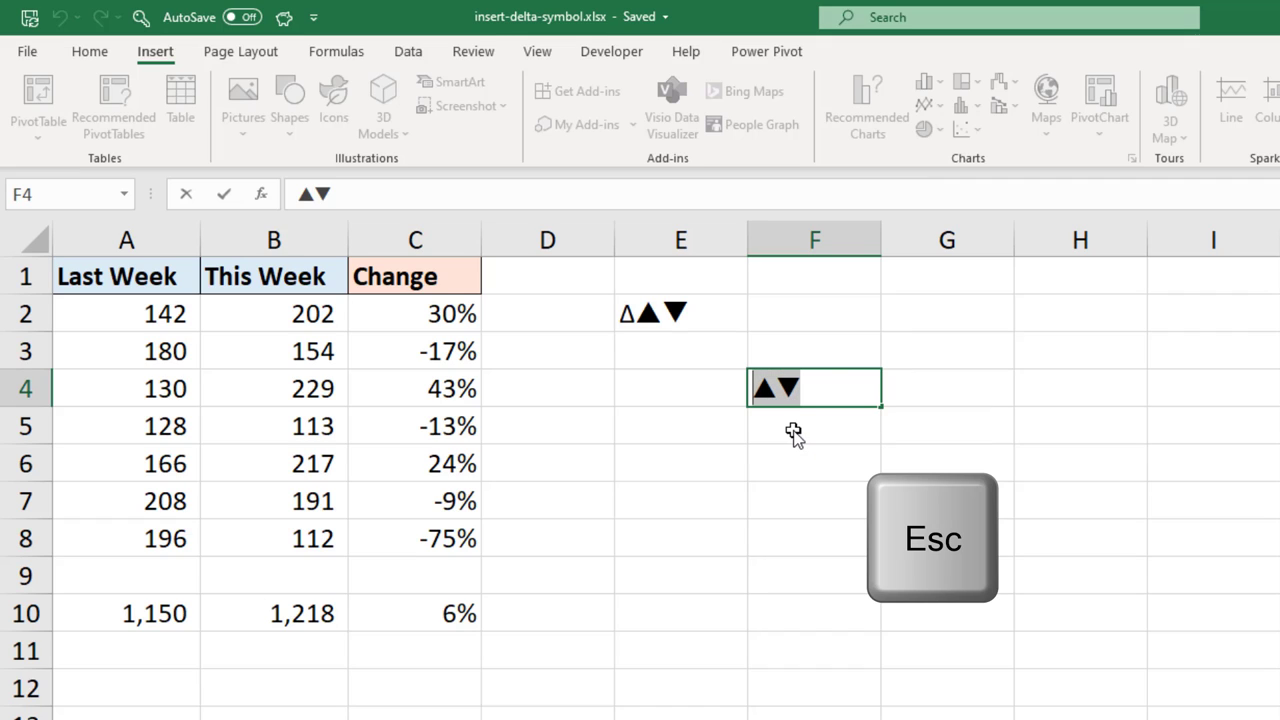
key(Escape)
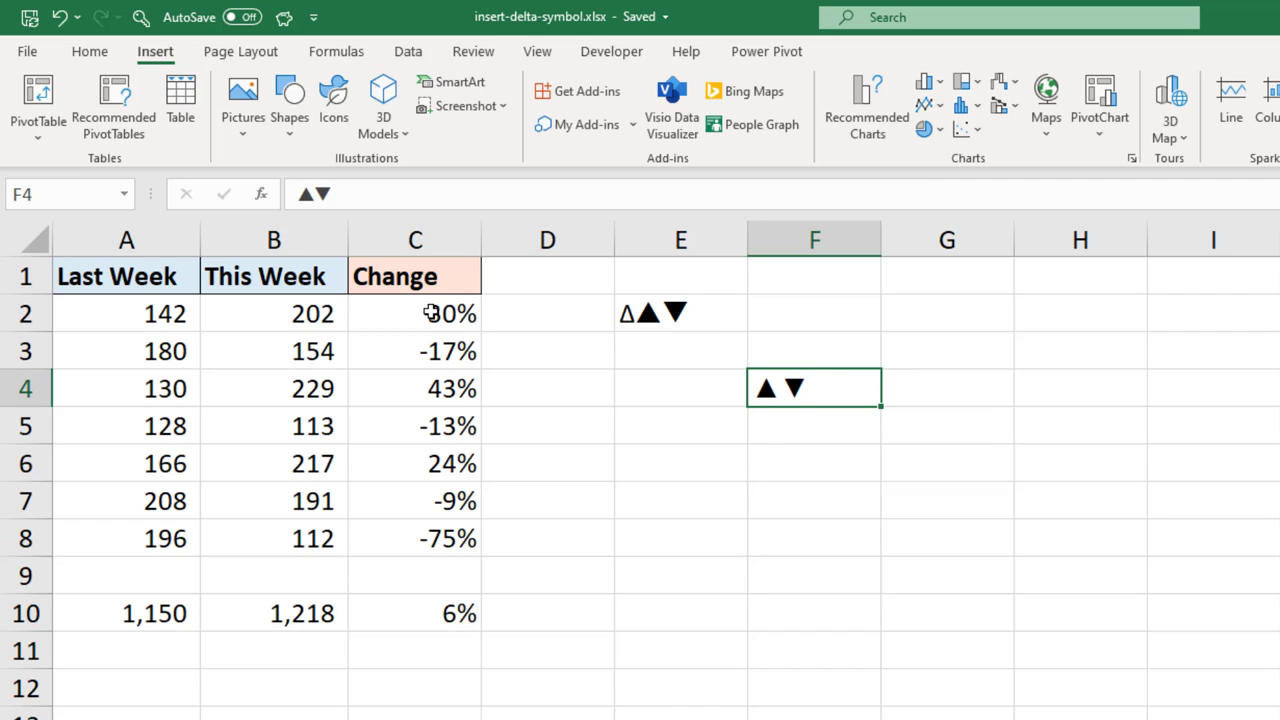
- Start a custom number format for Change cells C2:C8 with the positive section [Green] ▲ 0%
drag(426, 314, 429, 536)
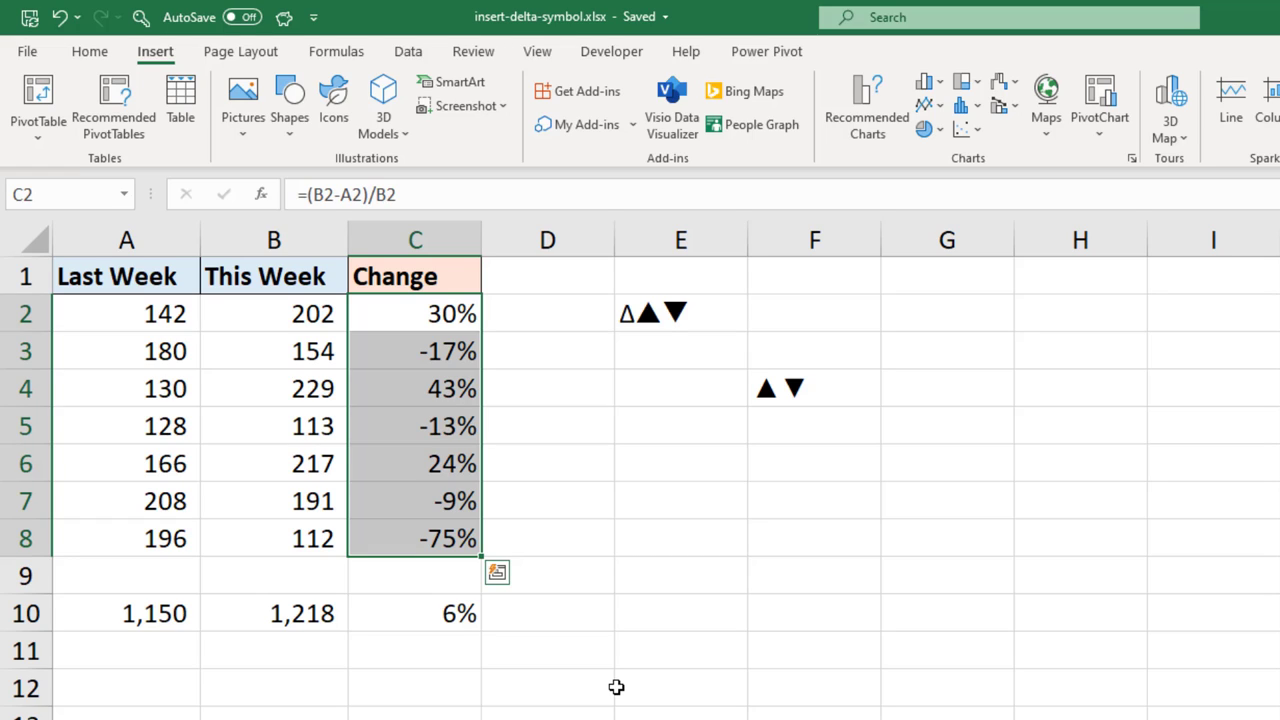
key(ctrl+1)
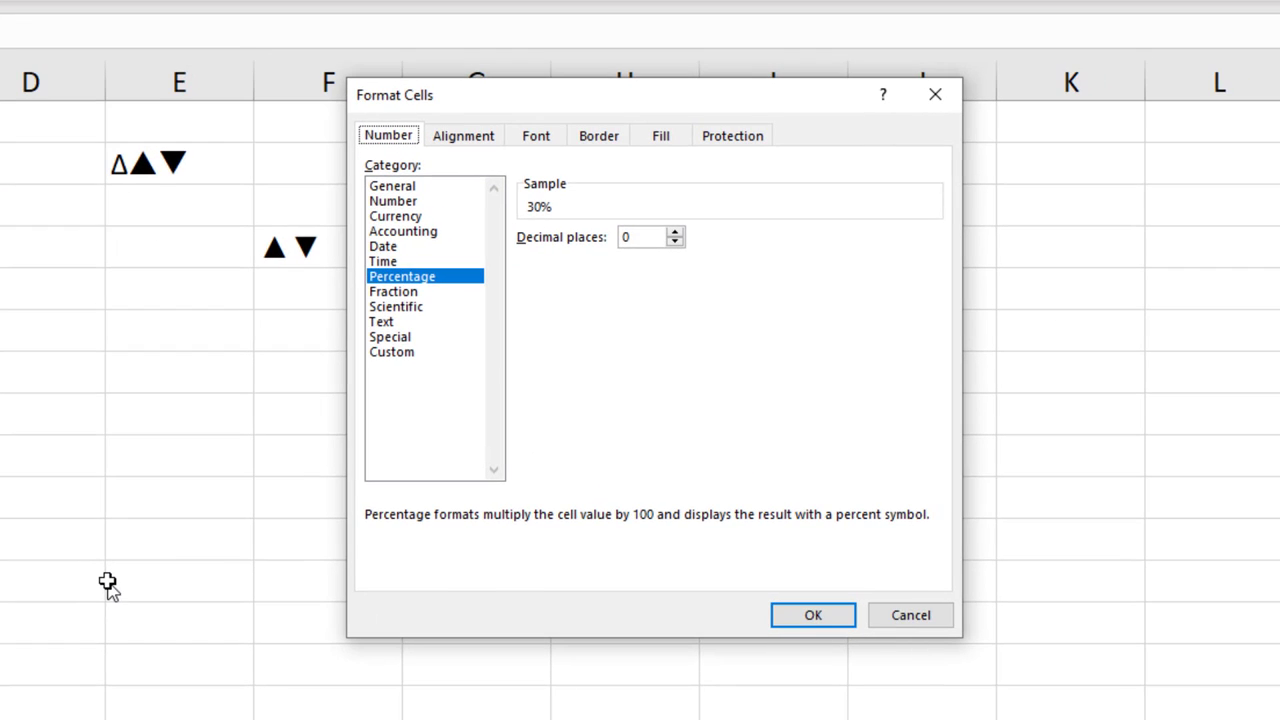
click(392, 352)
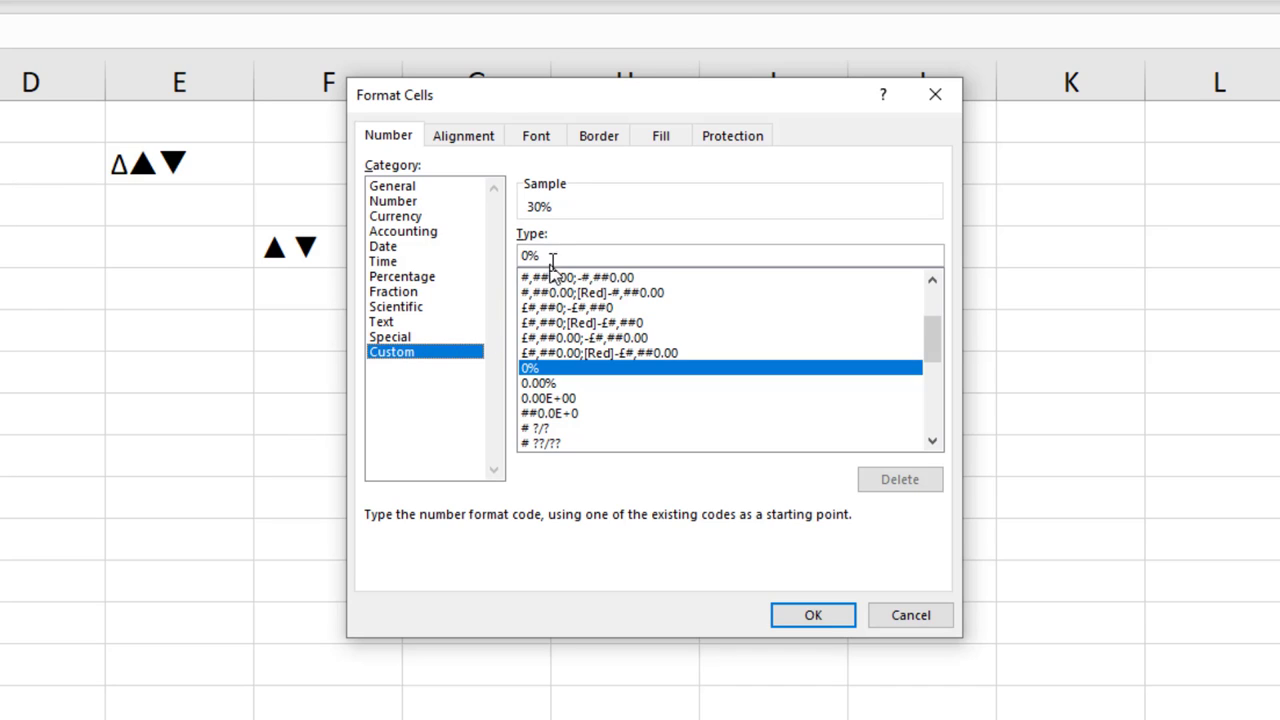
drag(555, 257, 515, 255)
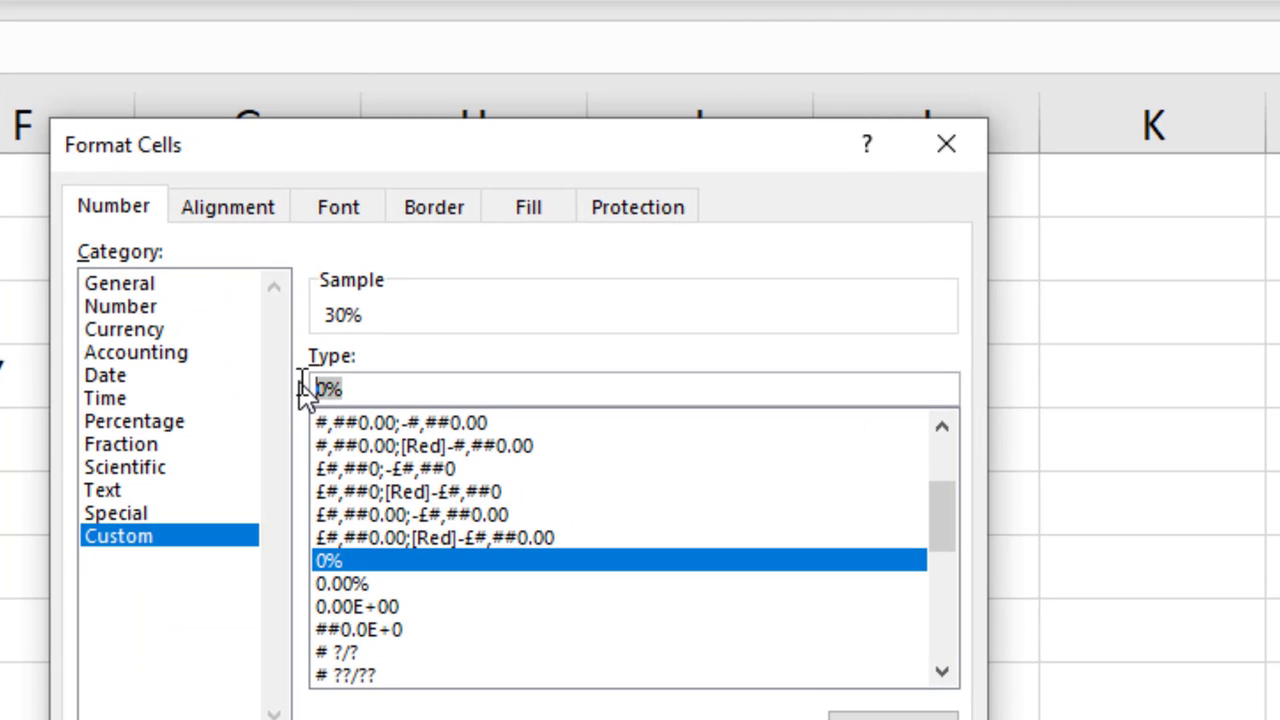
text([Green)
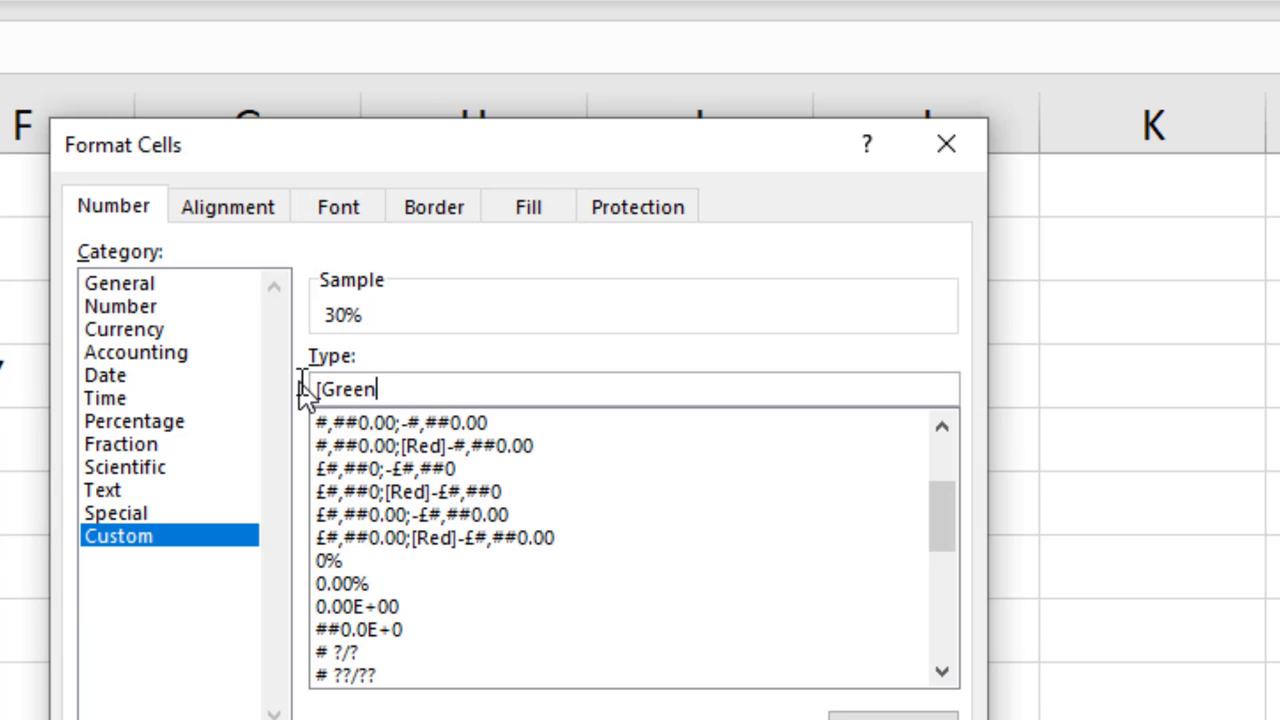
text(])
key(ctrl+v)
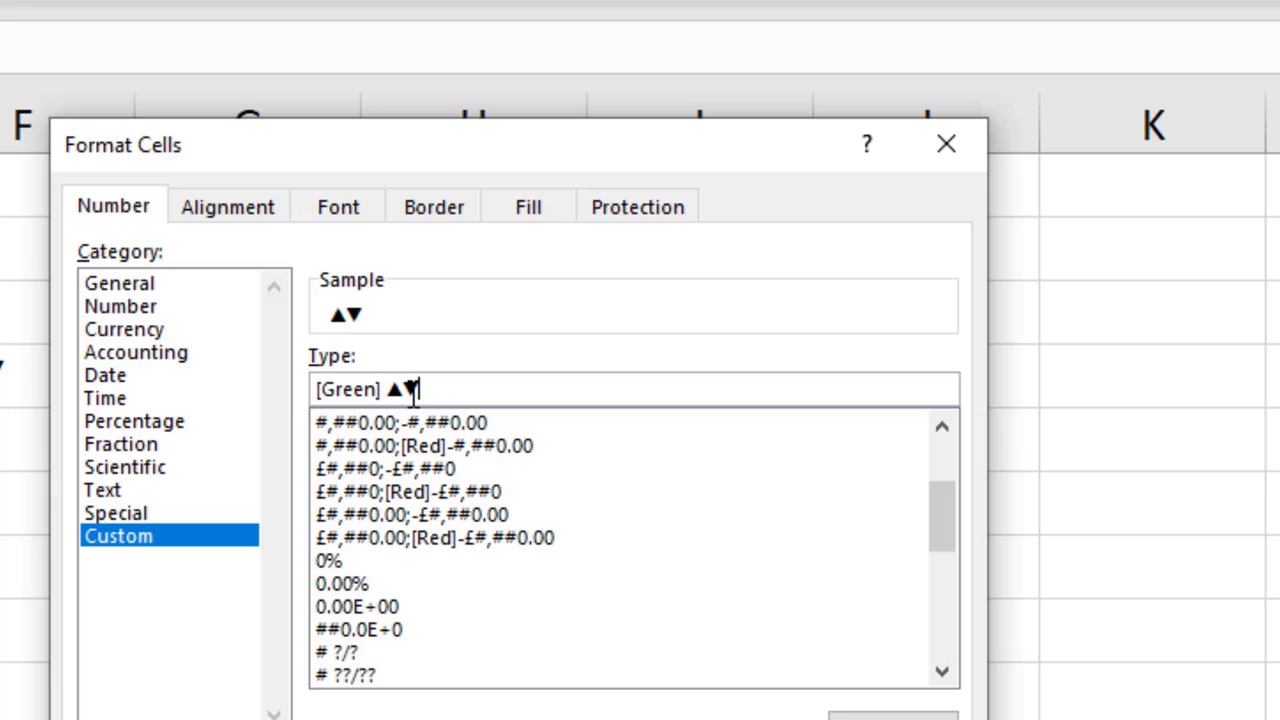
key(BackSpace)
text(0%)
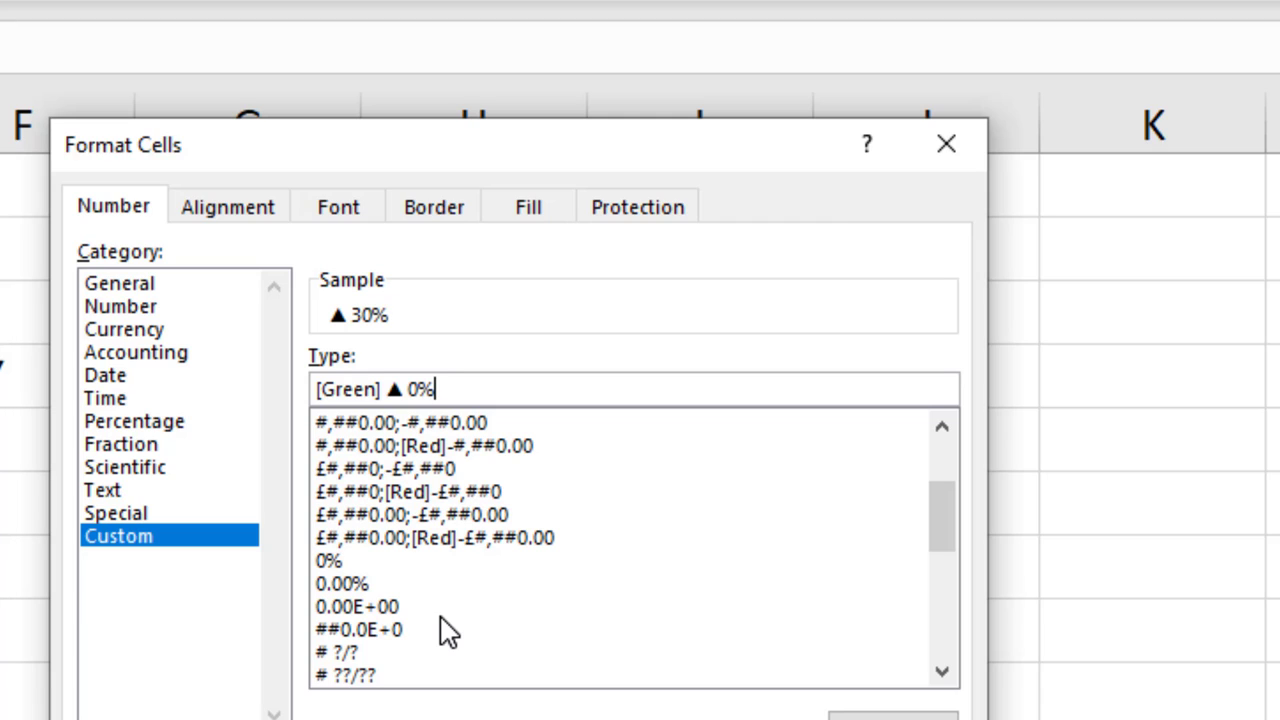
- Add the negative section to the custom format so the full code reads [Green] ▲ 0%;[Red] ▼ -0%
text(;)
text([Red])
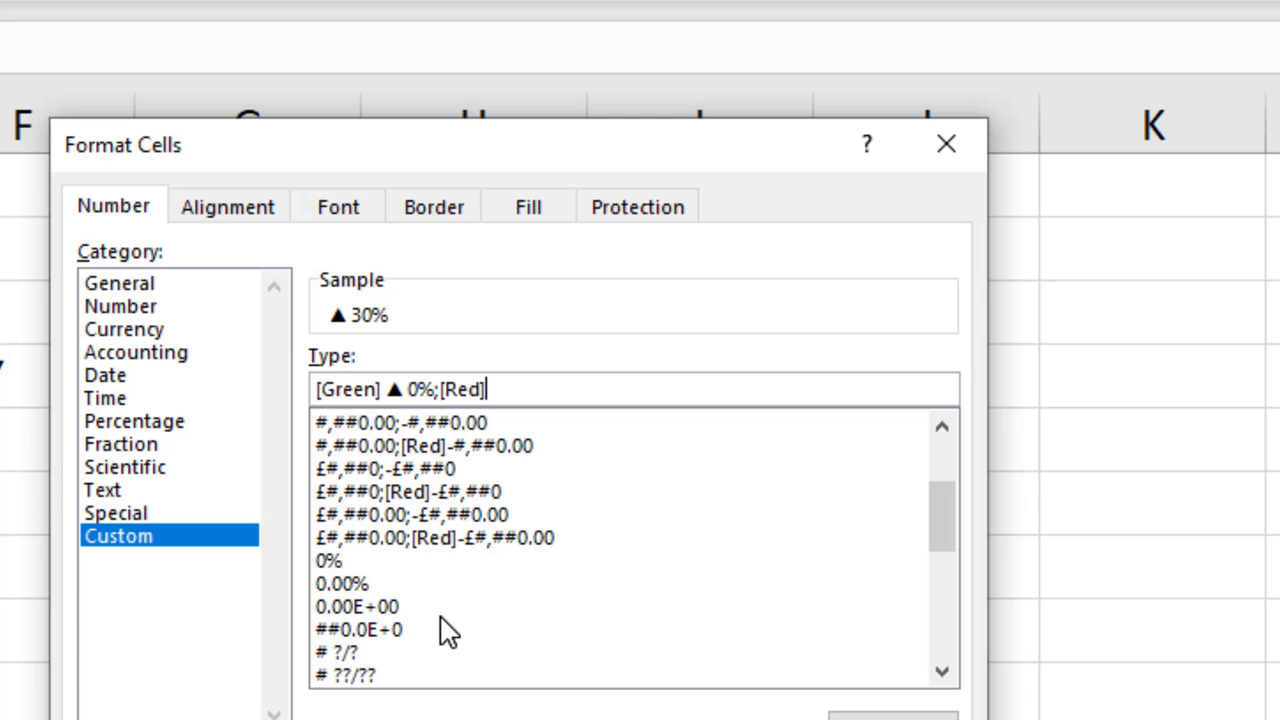
key(ctrl+v)
key(Left)
key(BackSpace)
key(Right)
text(-0%)
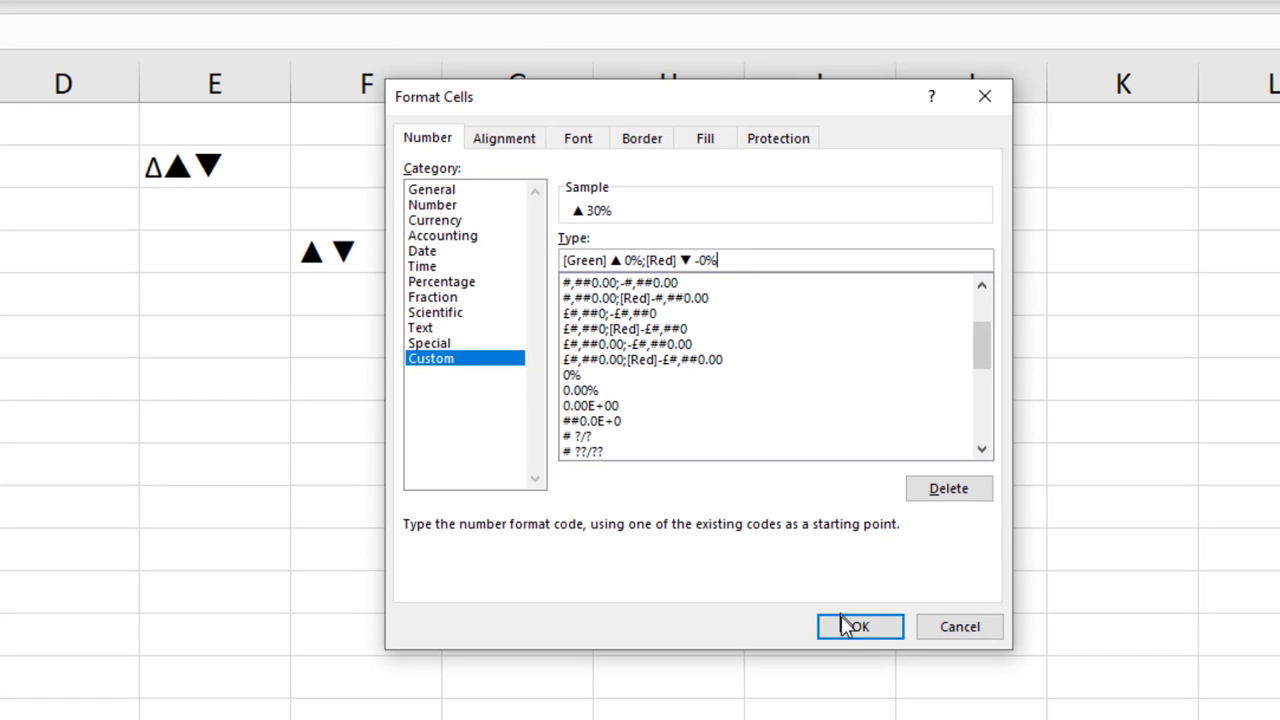
- Apply the custom triangle number format to Change cells C2:C8 and deselect the range
click(849, 630)
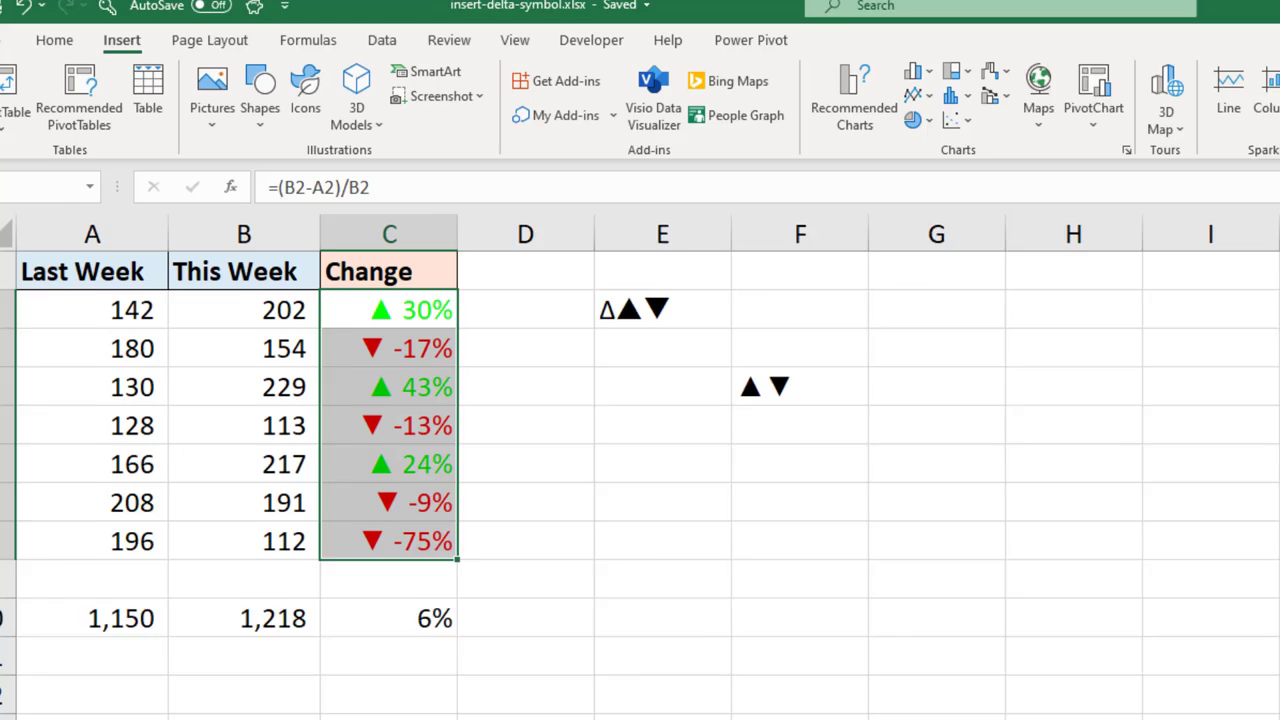
click(760, 592)
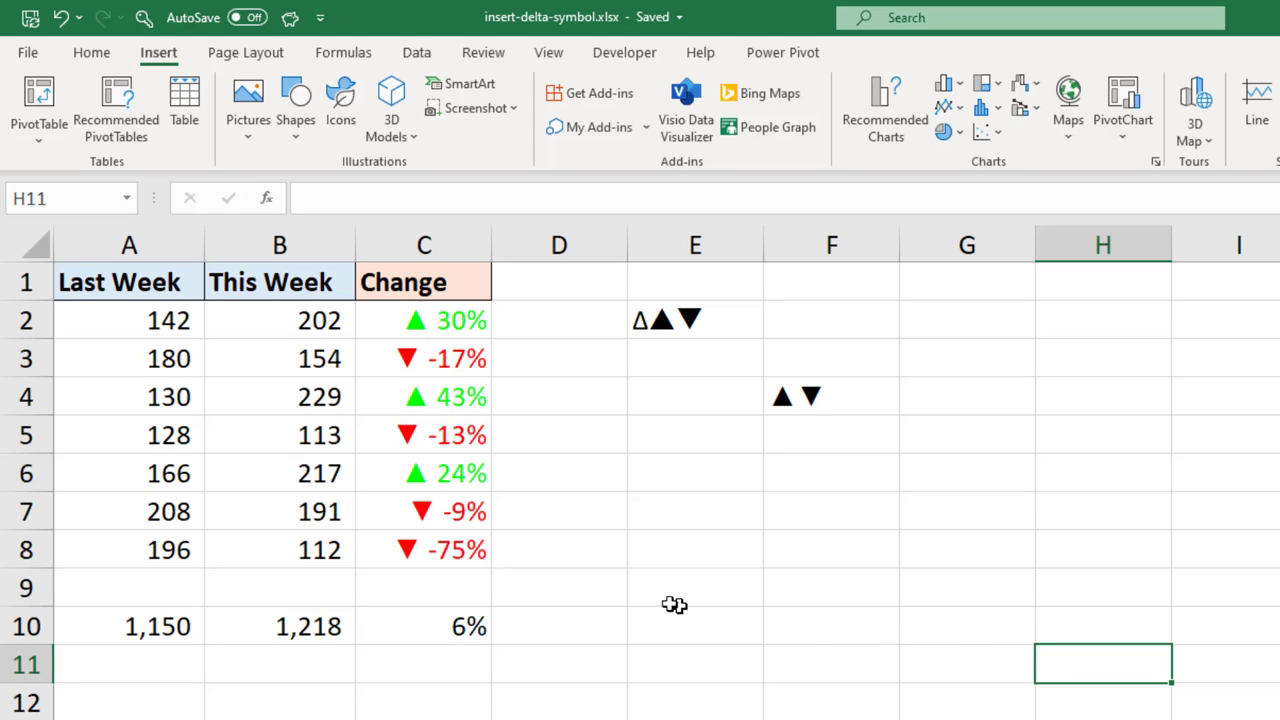
- Test the format by setting This Week cell B6 to 100, and undo that change
click(280, 476)
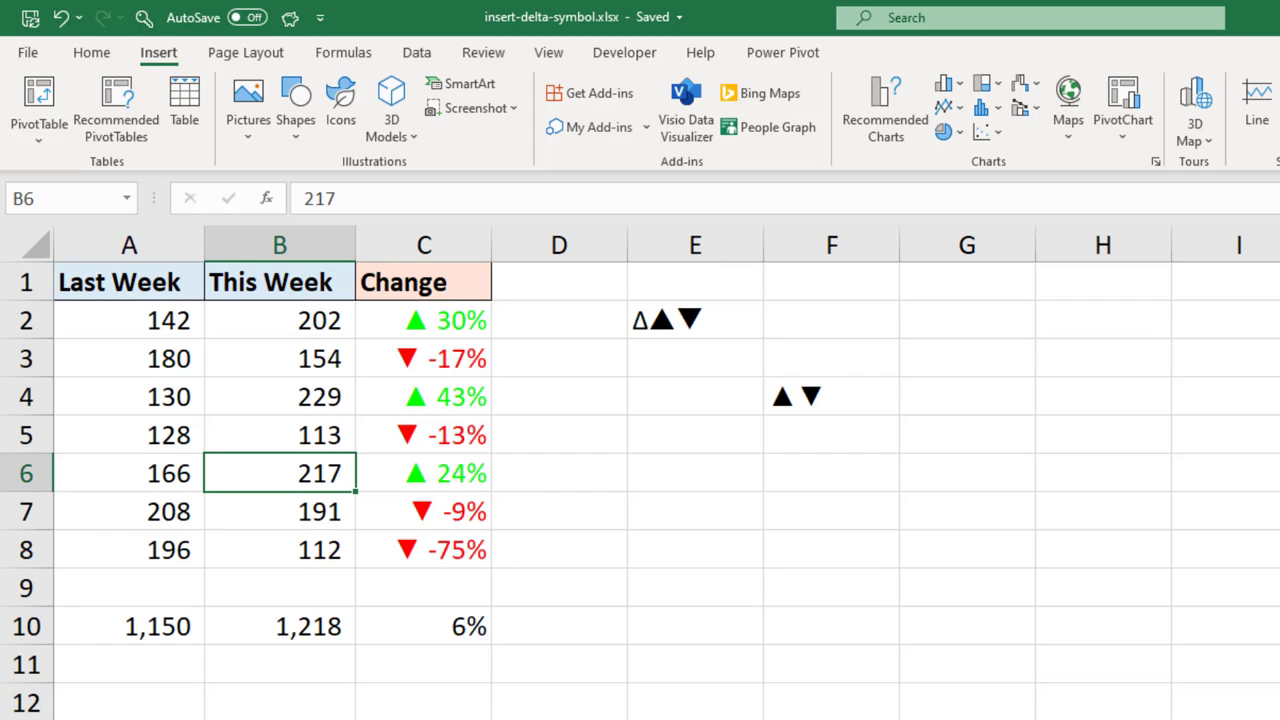
text(100)
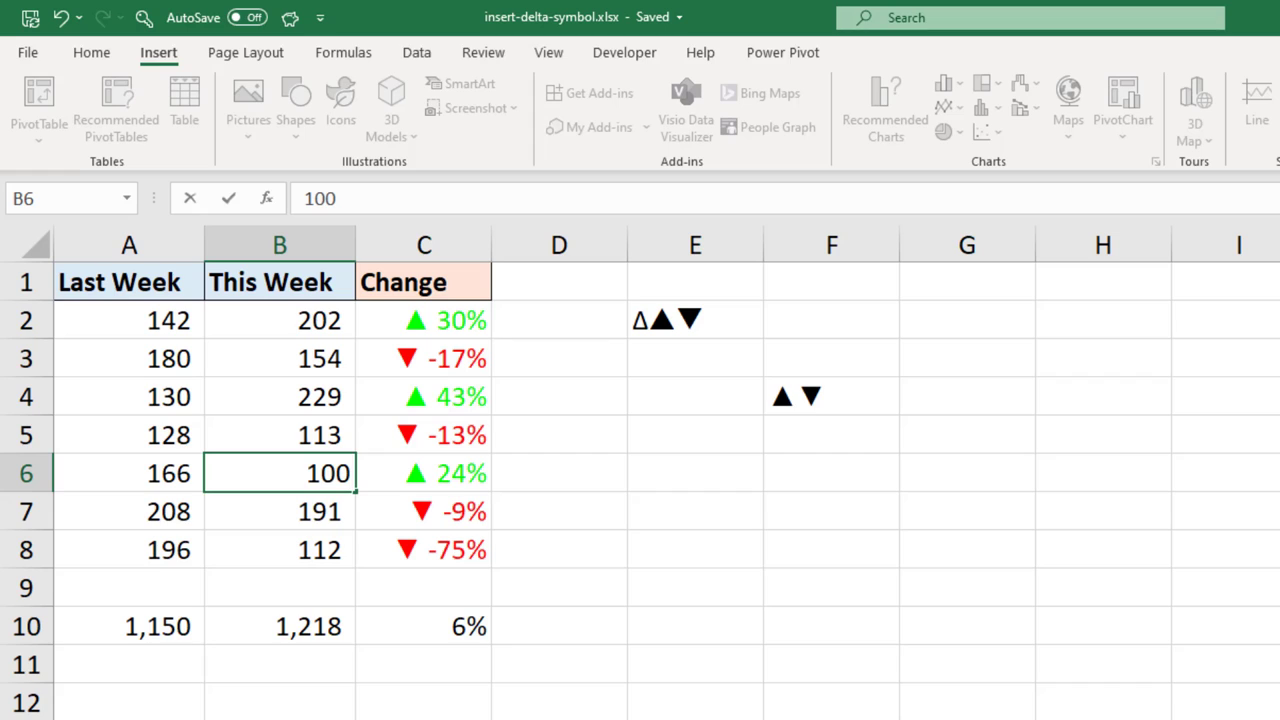
key(Return)
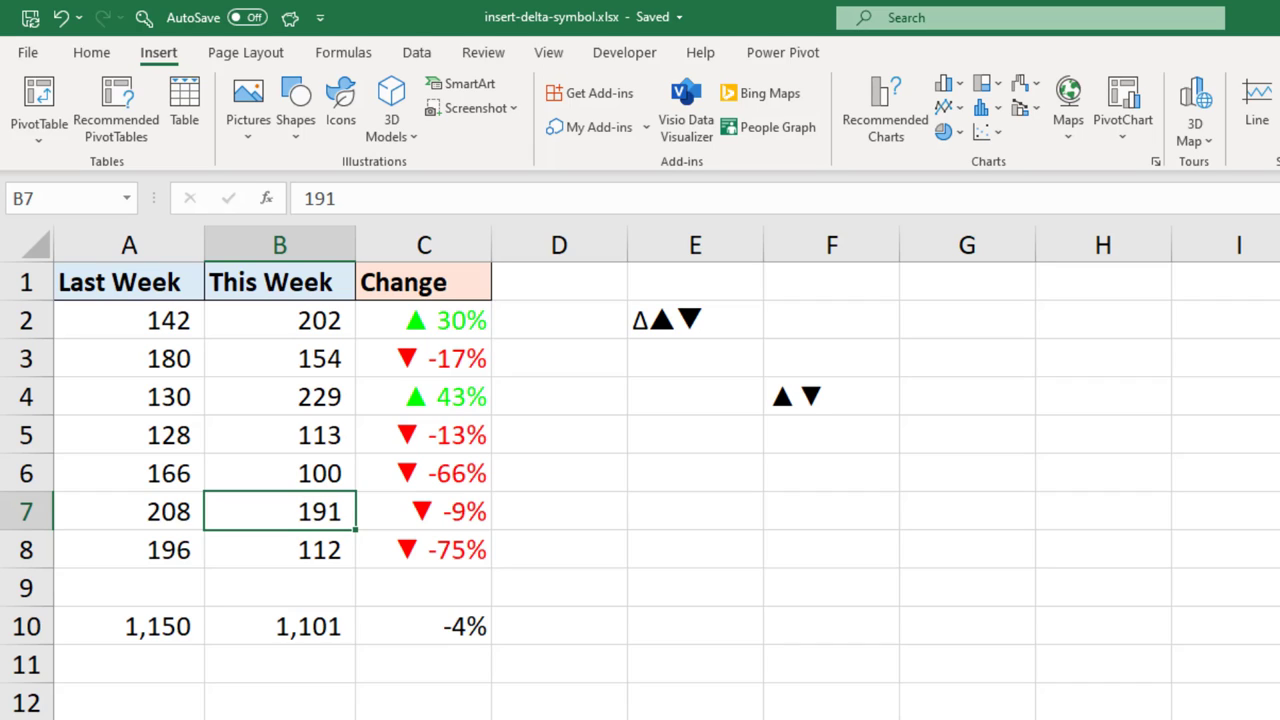
key(ctrl+z)
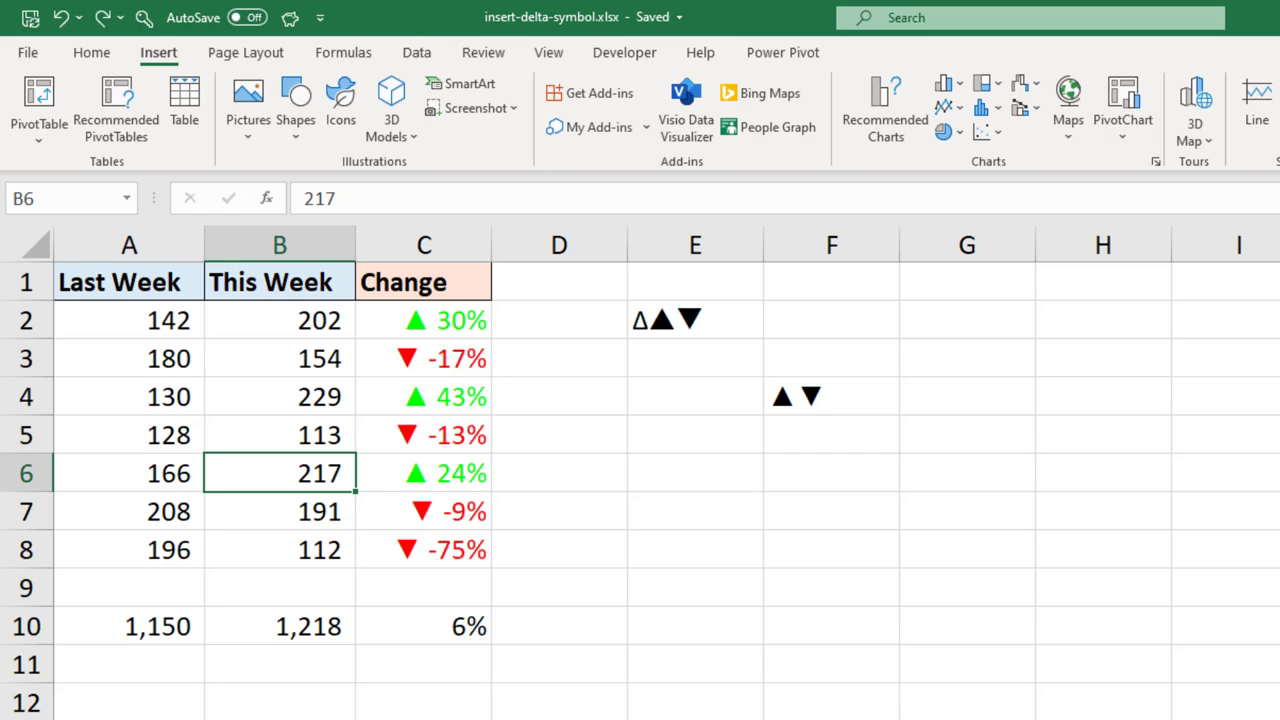
- Replace [Green] with [Color10] in the custom number format of Change cells C2:C8, apply it and deselect the range
drag(466, 320, 457, 546)
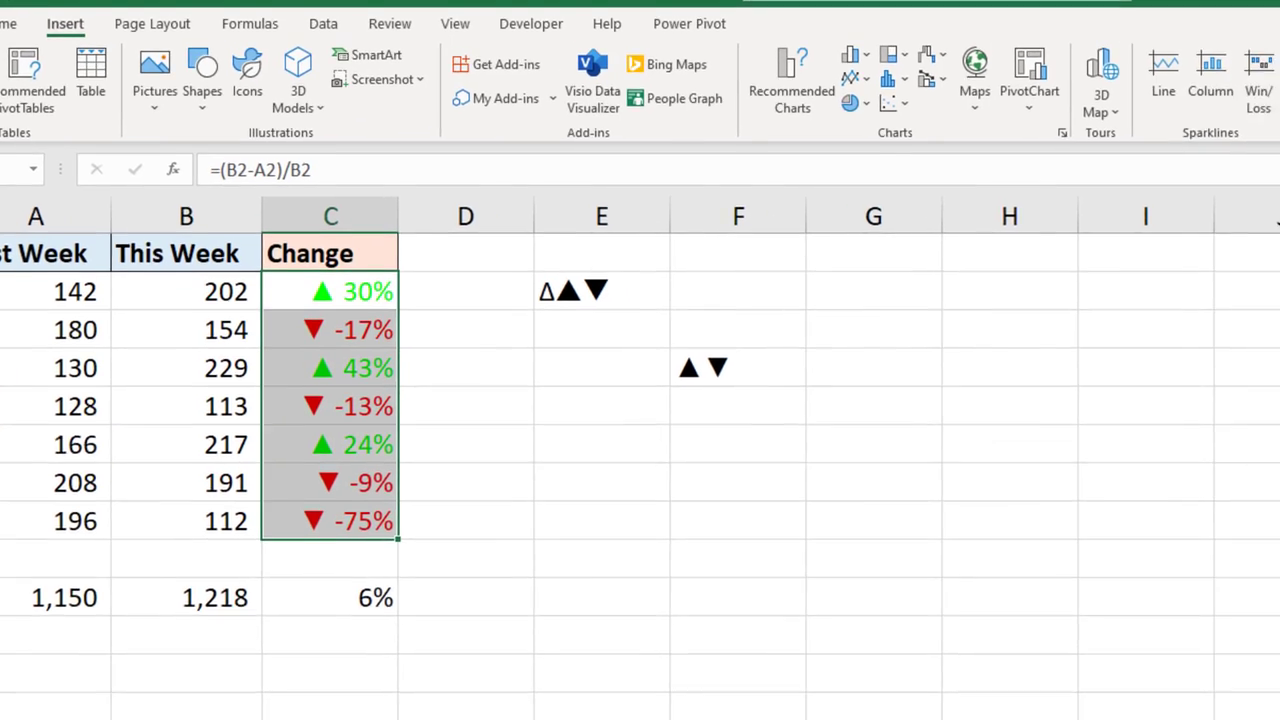
key(ctrl+1)
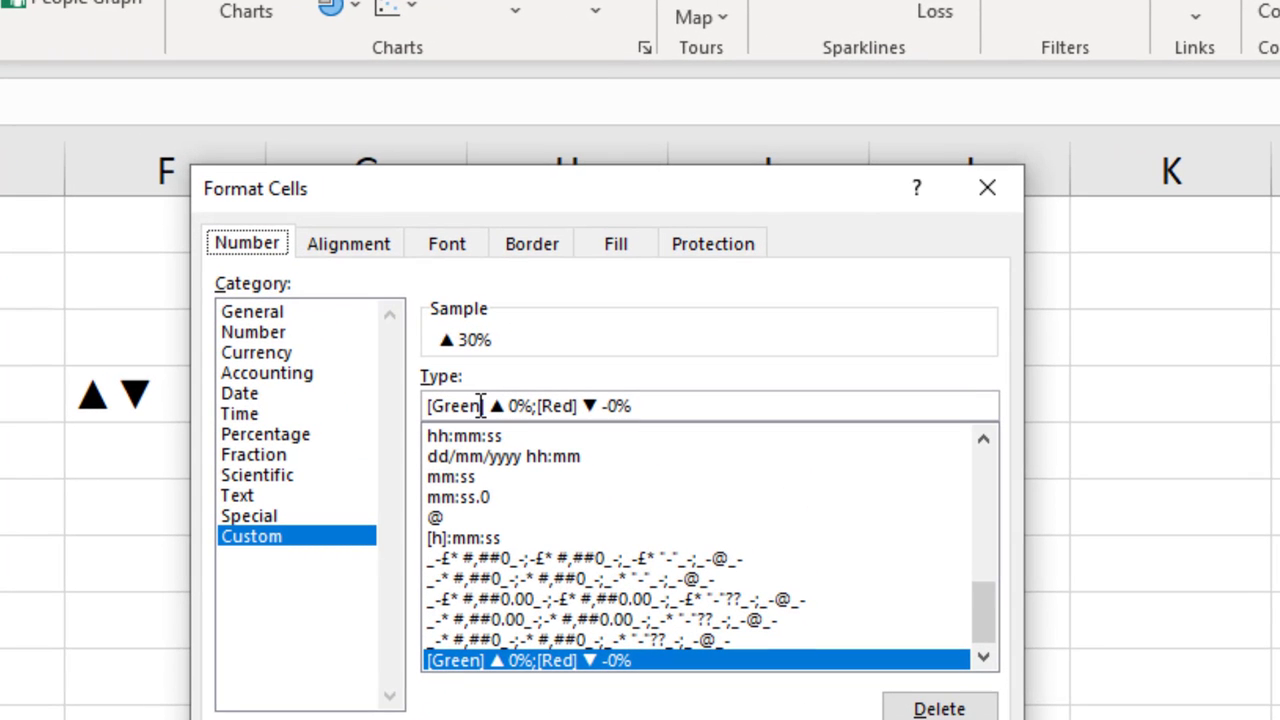
click(476, 405)
key(BackSpace)
key(BackSpace)
key(BackSpace)
key(BackSpace)
key(BackSpace)
key(BackSpace)
text(Color10])
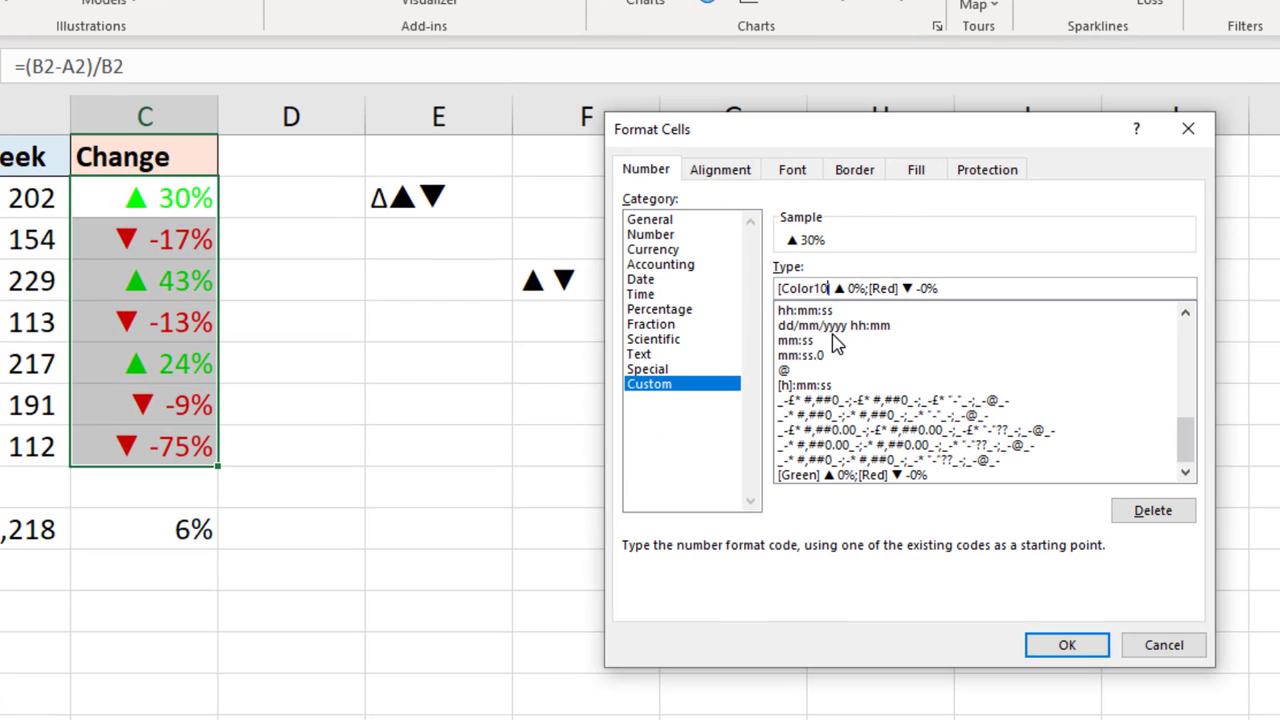
click(1038, 646)
click(600, 440)
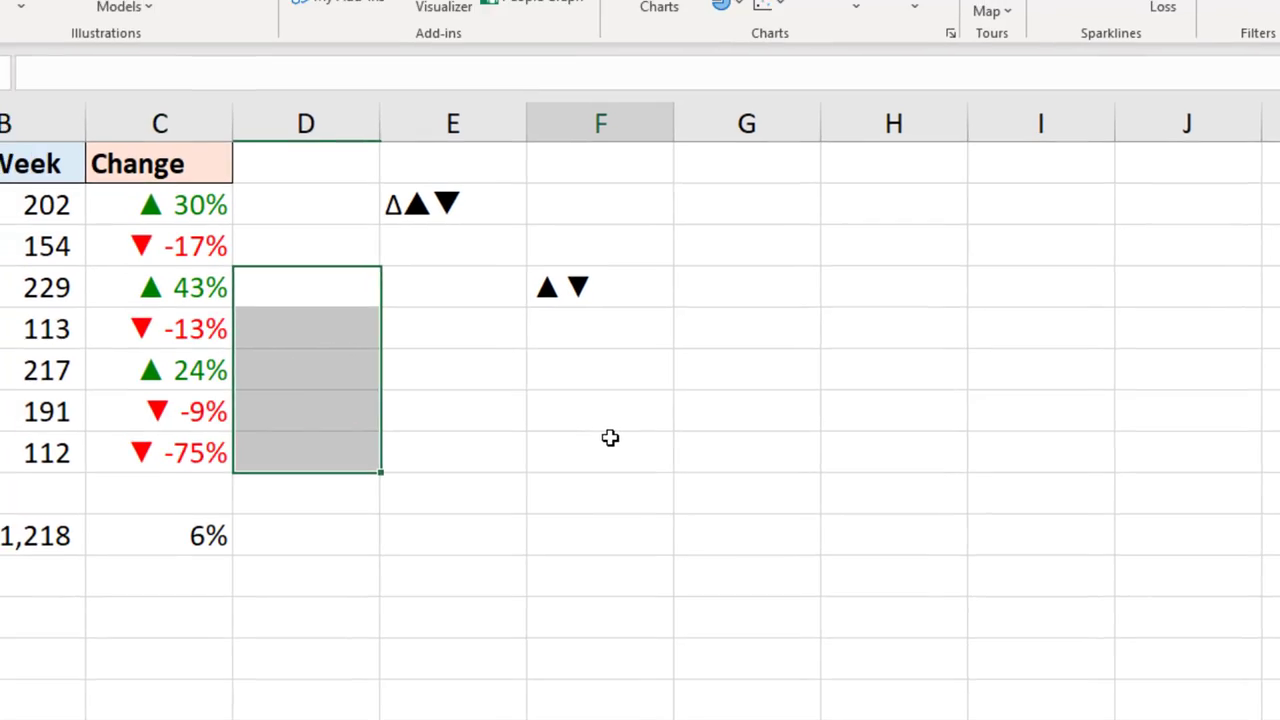